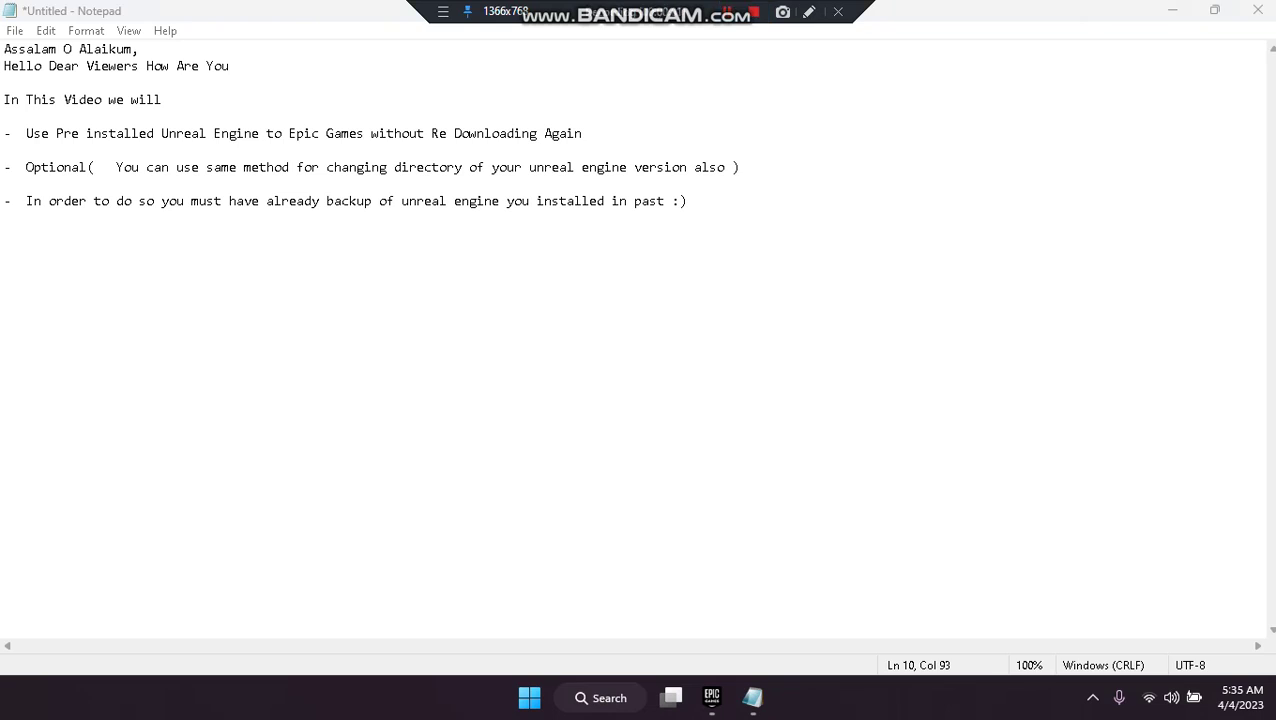
- Highlight the greeting and then the bullet about using pre-installed Unreal Engine without downloading again
click(132, 66)
drag(231, 66, 4, 49)
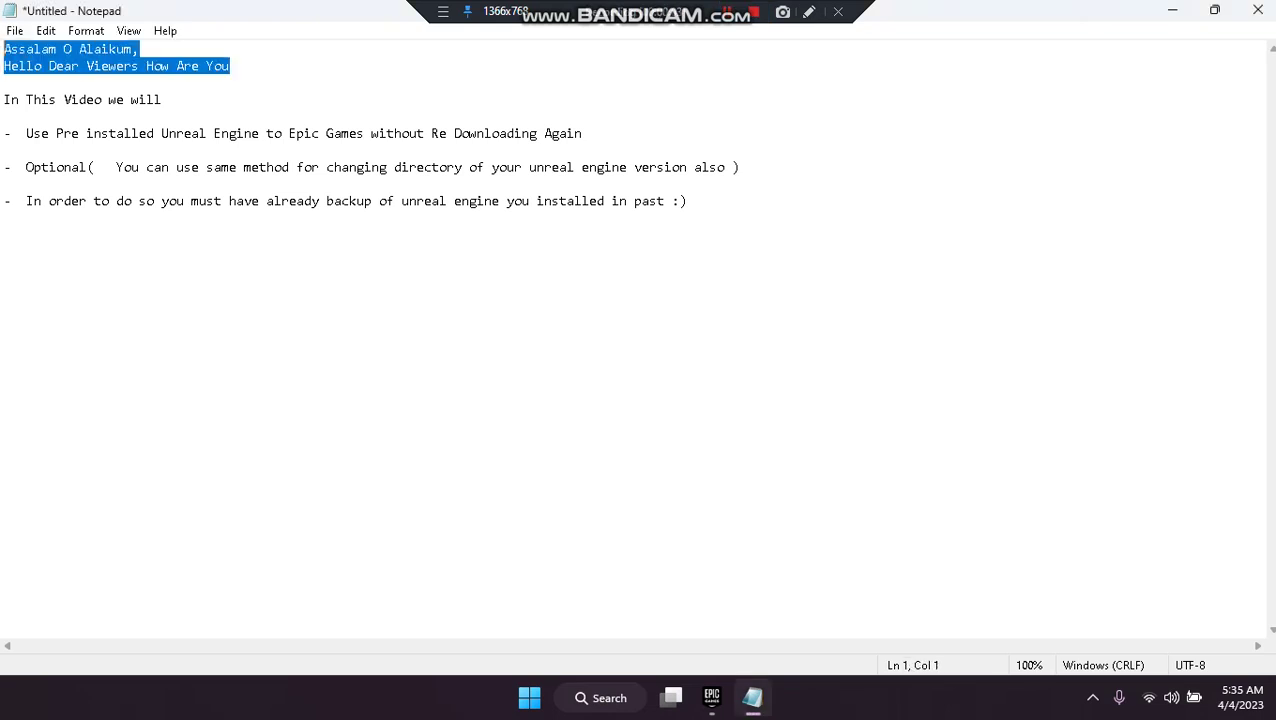
click(231, 66)
click(5, 117)
drag(162, 100, 364, 133)
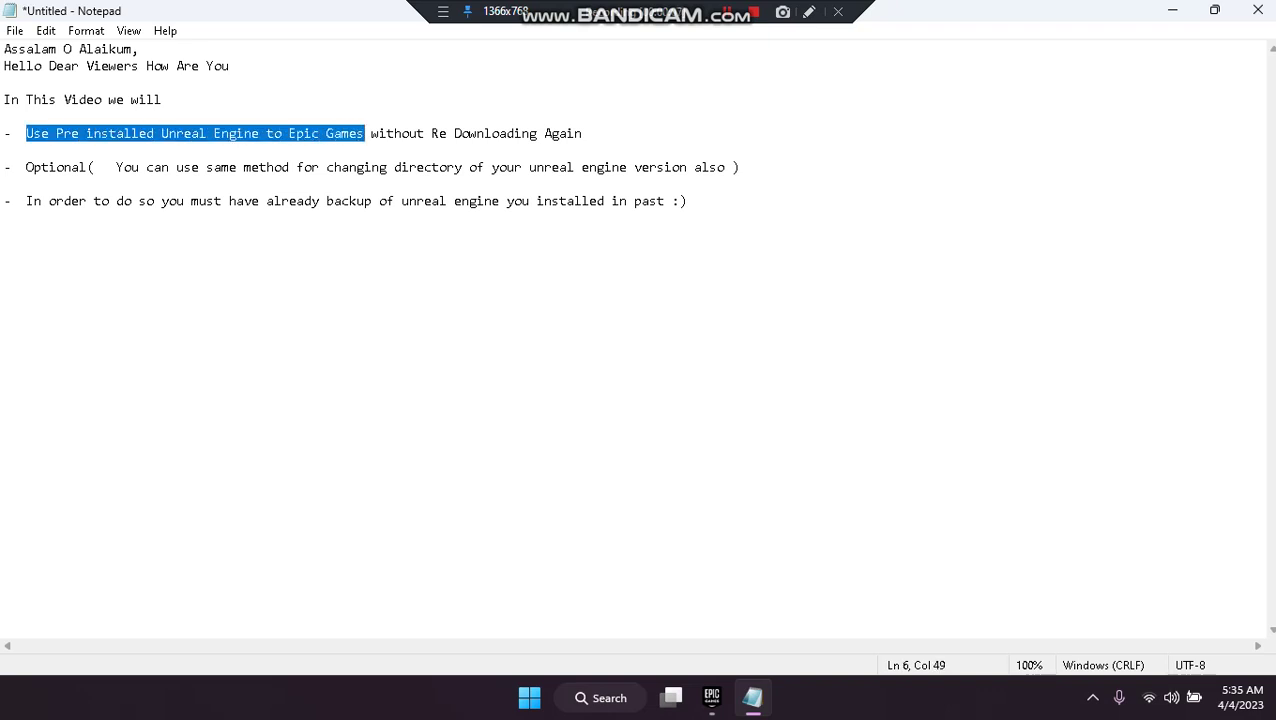
key(shift+End)
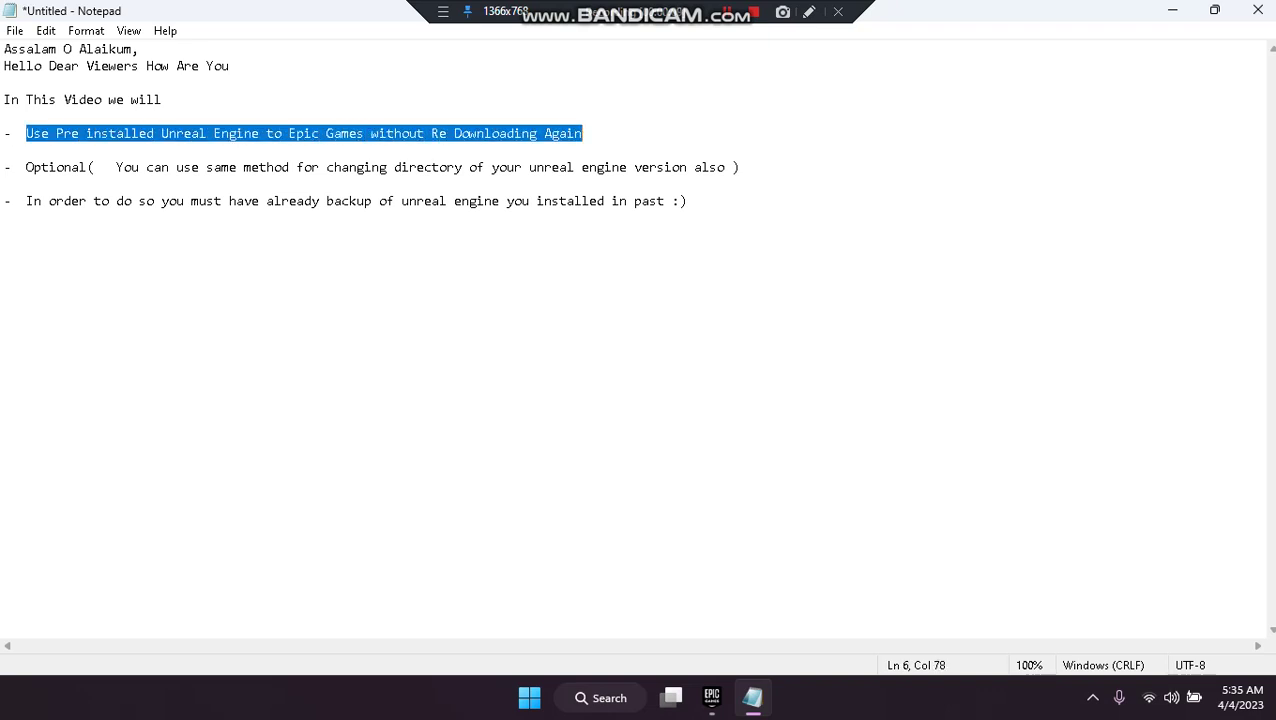
- Highlight the optional bullet about using the same method to change the Unreal Engine directory
key(Down)
key(Down)
key(Home)
key(Right)
key(Right)
key(Right)
key(shift+Right)
key(shift+Right)
key(shift+Right)
key(shift+Right)
key(shift+Right)
key(shift+Right)
key(shift+Right)
key(shift+Right)
key(shift+Right)
key(shift+Right)
key(shift+Right)
key(shift+Right)
key(shift+Right)
key(shift+Right)
key(shift+Right)
key(shift+Right)
key(shift+Right)
key(shift+Right)
key(shift+Right)
key(shift+Right)
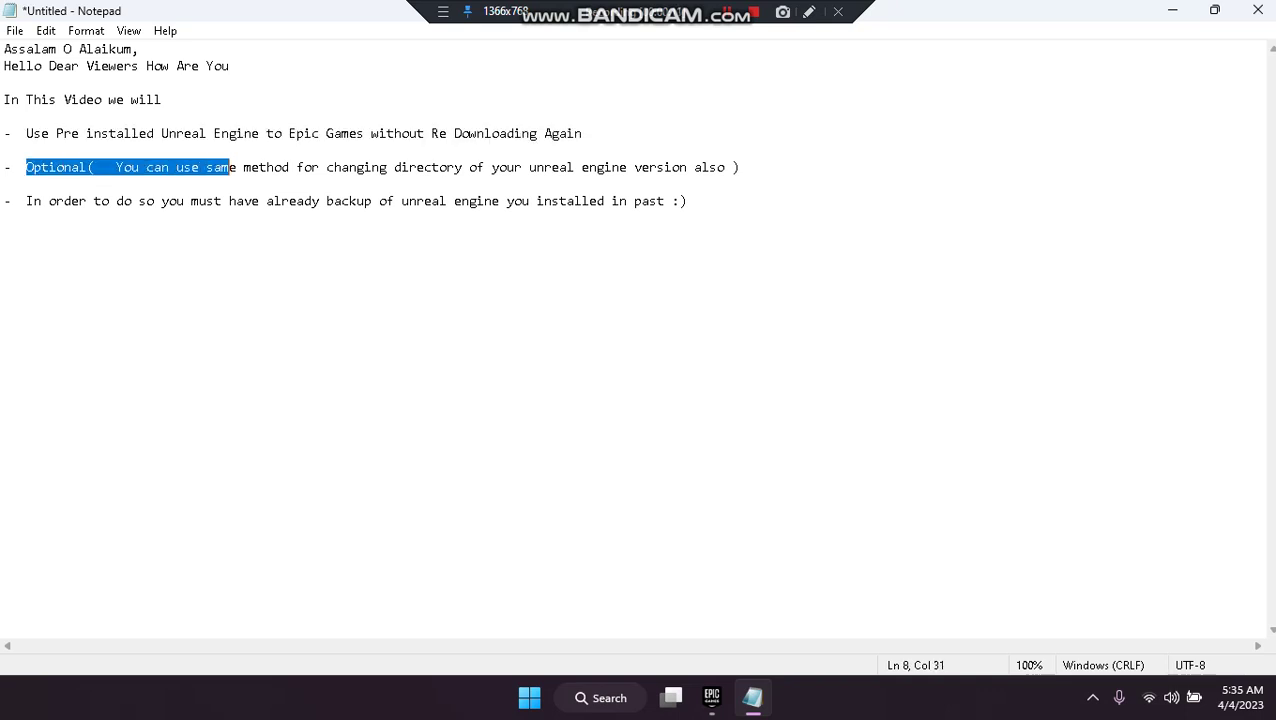
key(shift+Right)
key(shift+Right)
key(shift+Right)
key(shift+Right)
key(shift+Right)
key(shift+Right)
key(shift+Right)
key(shift+Right)
key(shift+Right)
key(shift+Right)
key(shift+Right)
key(shift+Right)
key(shift+Right)
key(shift+Right)
key(shift+Right)
key(shift+Right)
key(shift+Right)
key(shift+Right)
key(shift+Right)
key(shift+Right)
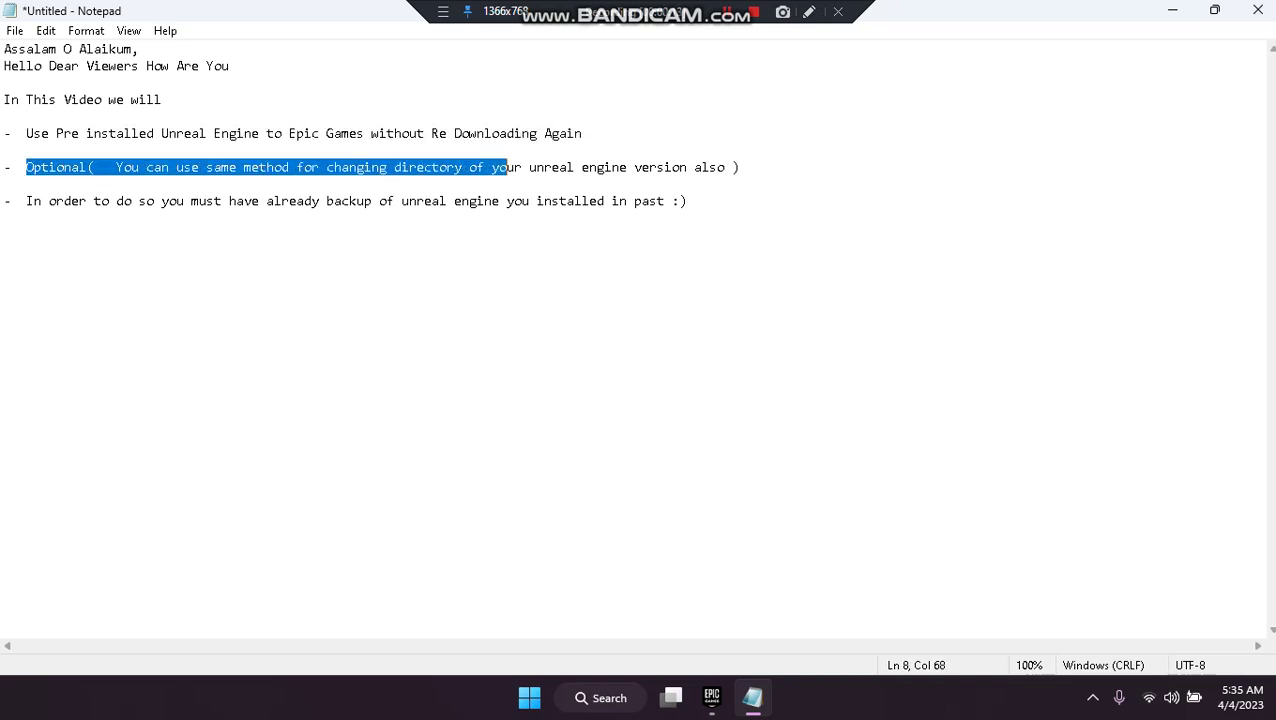
key(shift+Right)
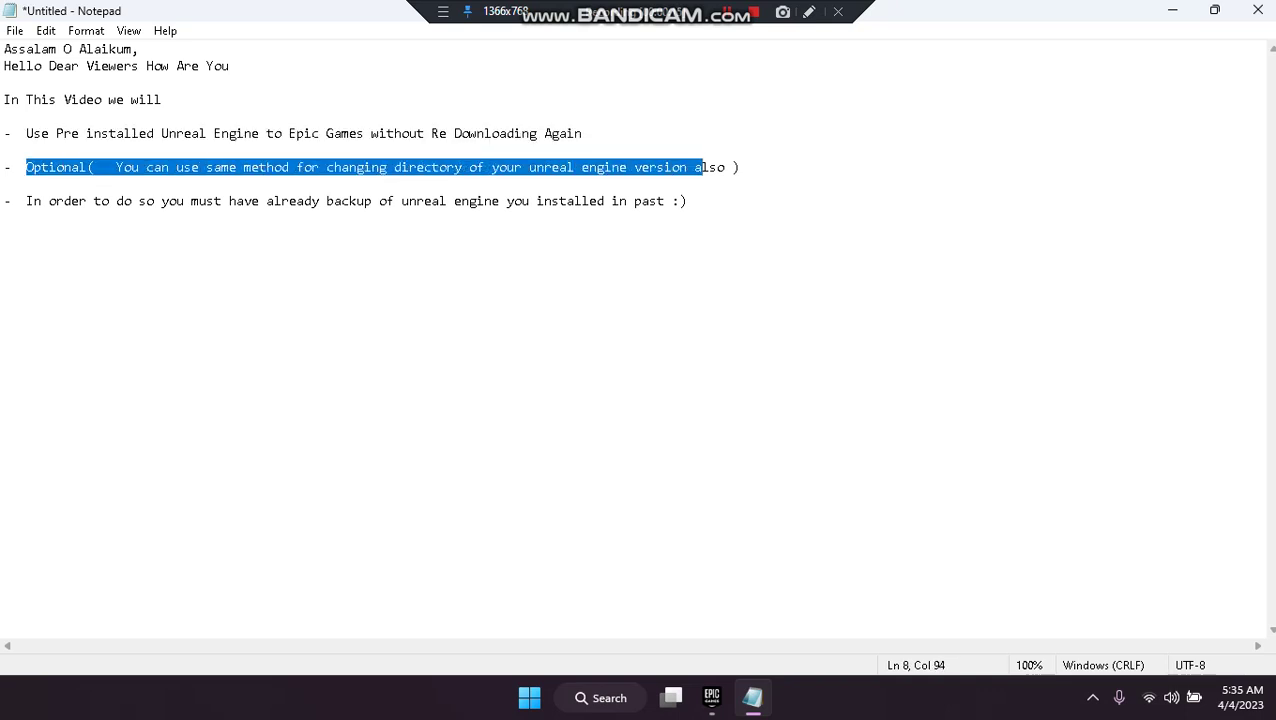
- Add the line "Unreal Engine 5.1.1 in C Drive:" below the optional bullet, separated by blank lines
key(Left)
key(Home)
key(End)
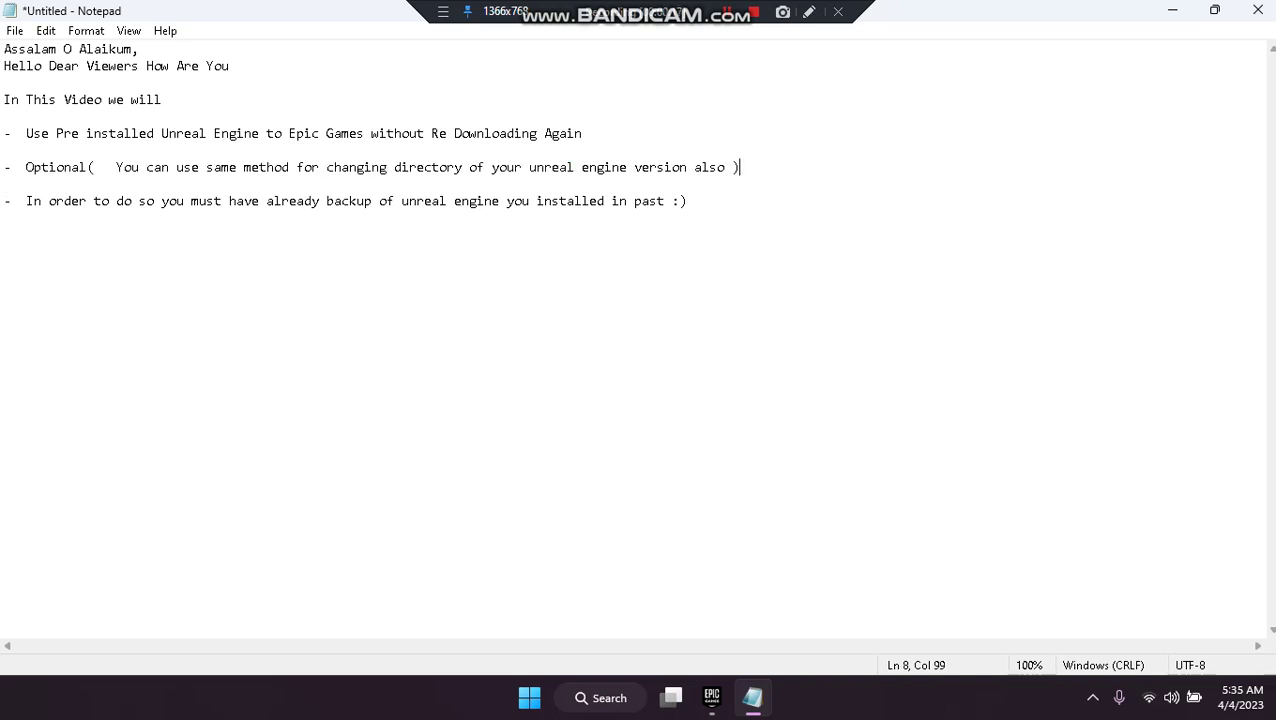
key(Return)
key(Return)
key(Return)
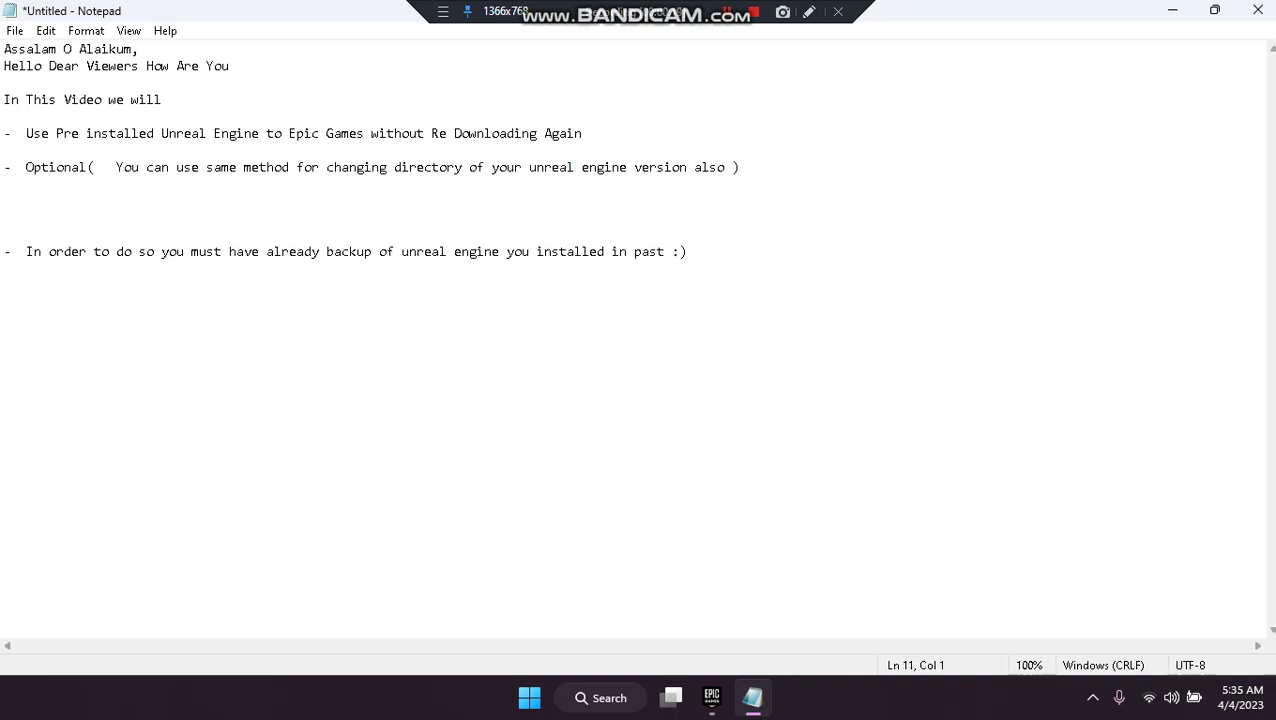
text(Unreal Engine)
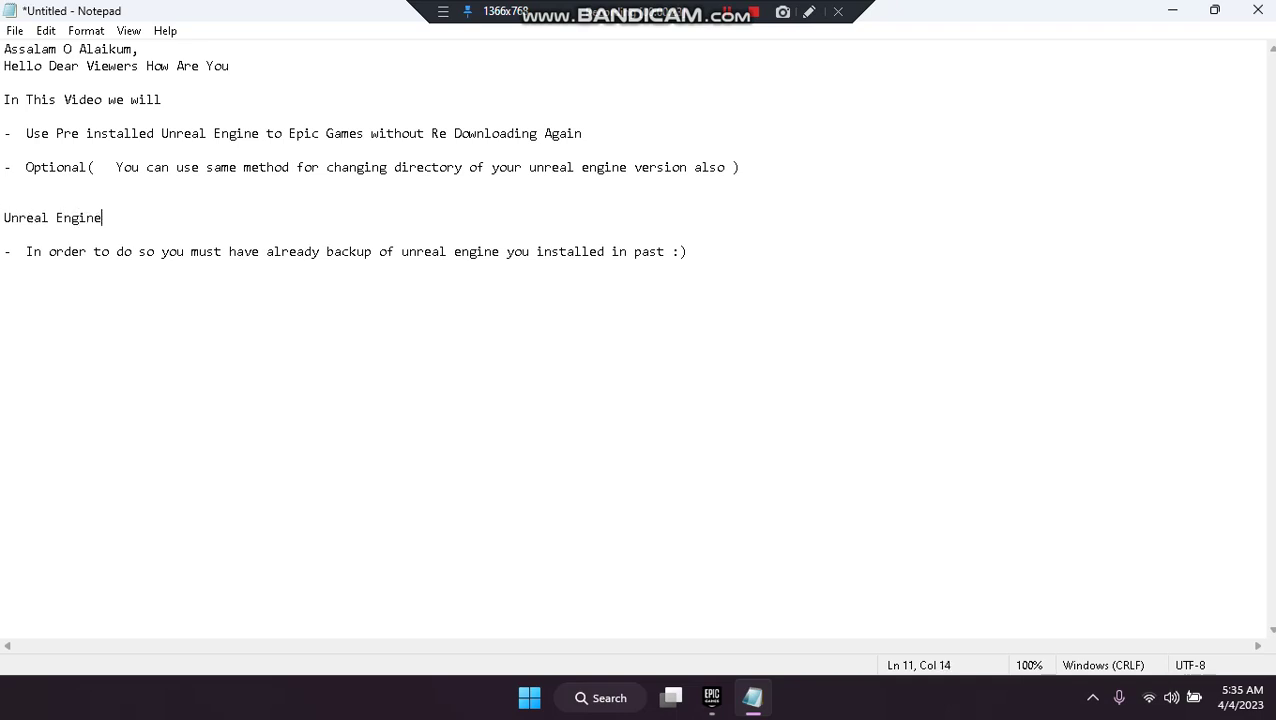
text( 5.1.1)
key(Return)
key(BackSpace)
text(in C Drive)
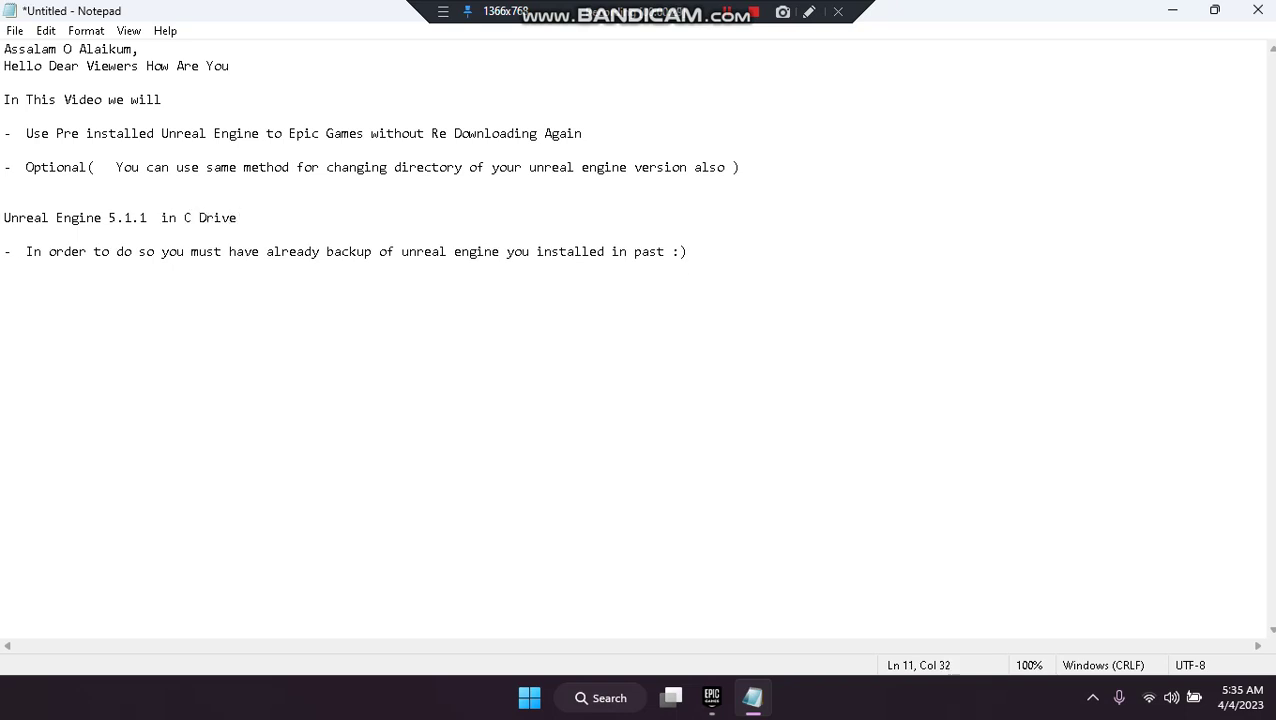
text(:)
- Add the line "But for some reason like space issue you need to change the directory of your unreal engine 5.1.1"
key(Return)
text(But i)
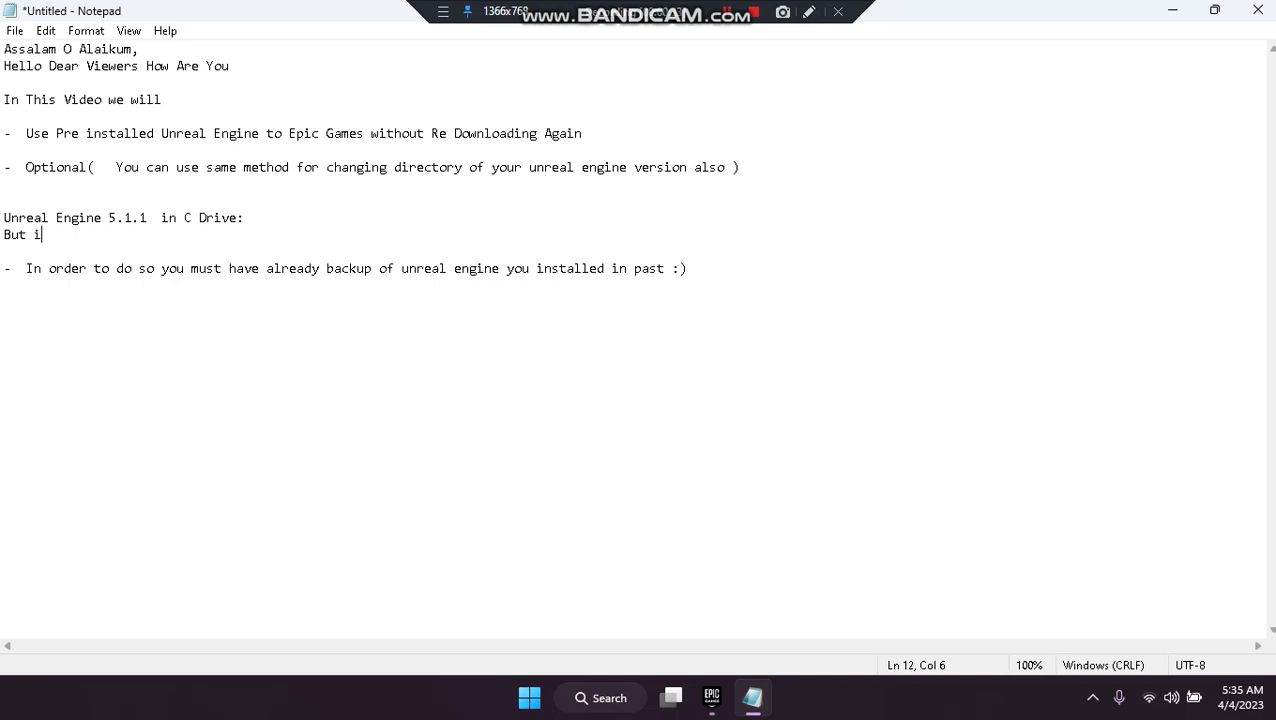
key(BackSpace)
text(for some reason like )
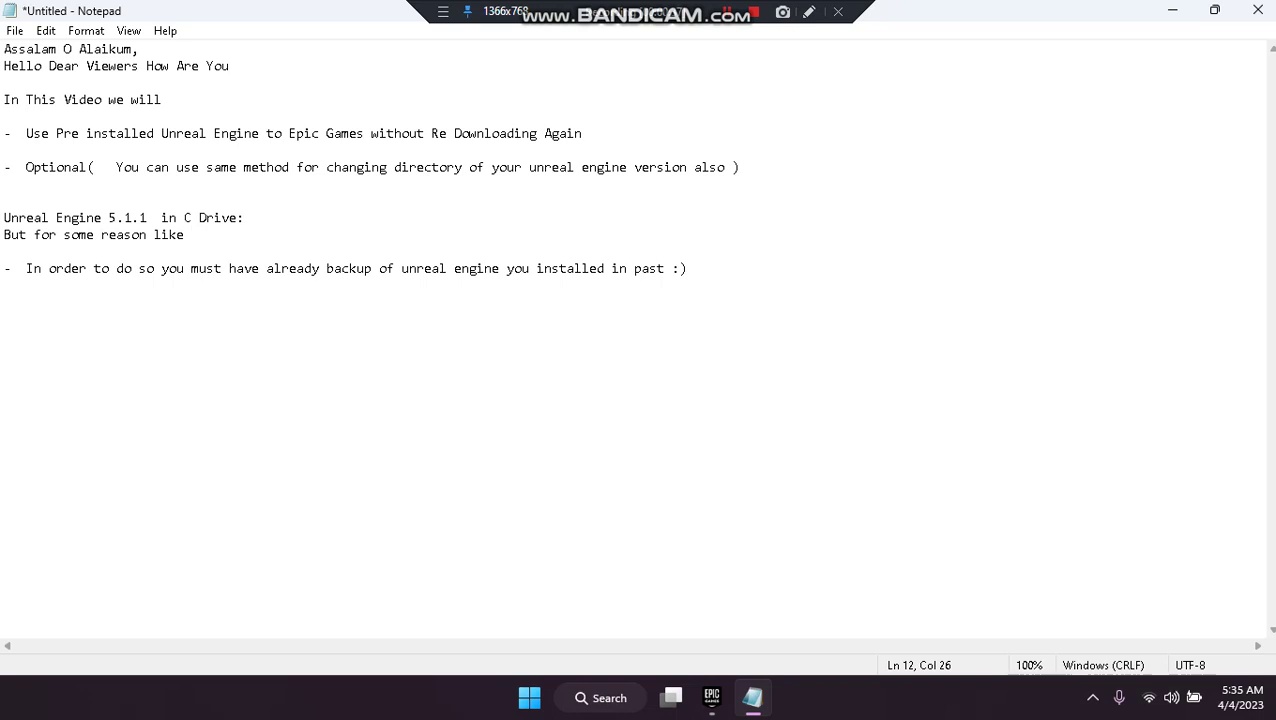
text(space issue yopu)
key(BackSpace)
text(need to ch)
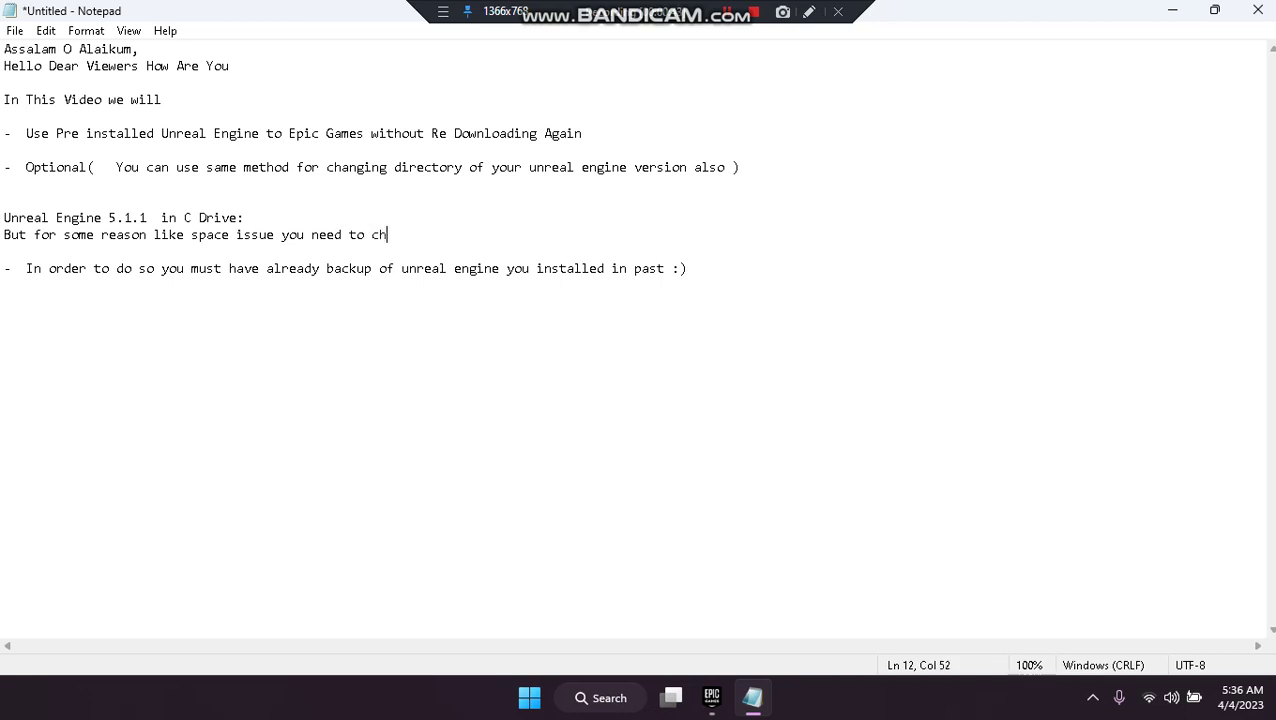
text(ange the direct)
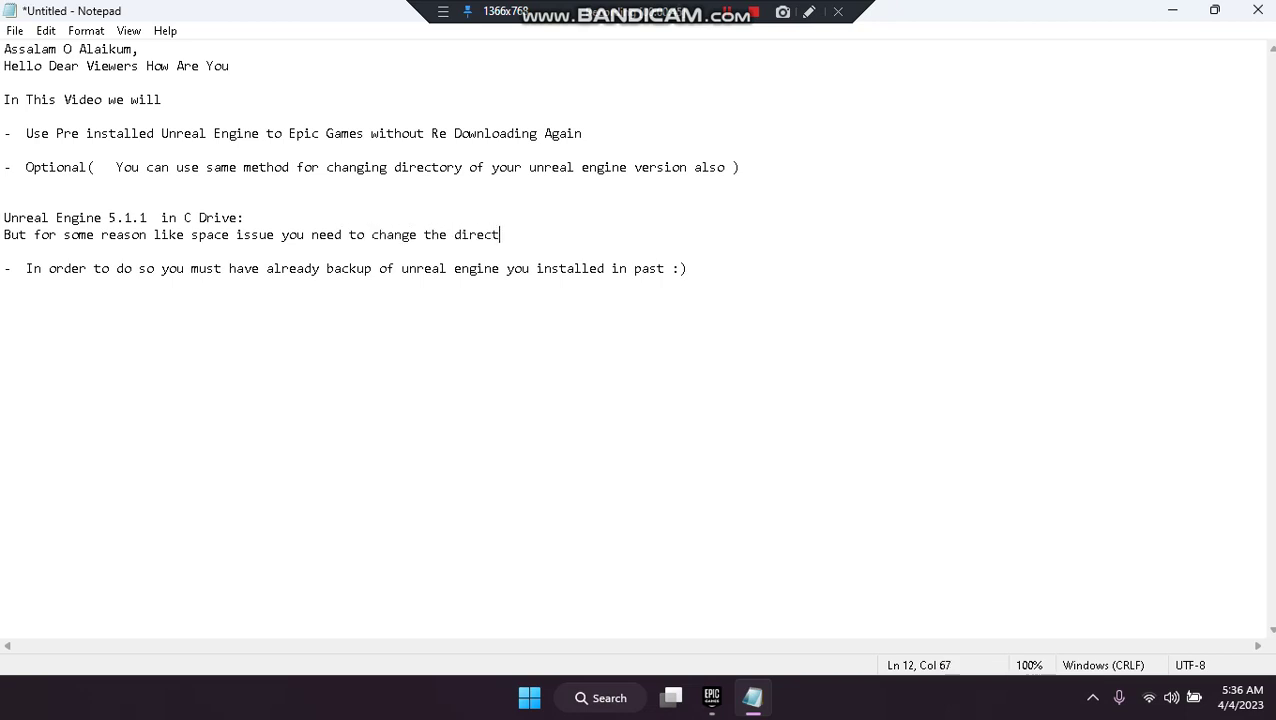
text(ory of your unreal engine 5.1.1)
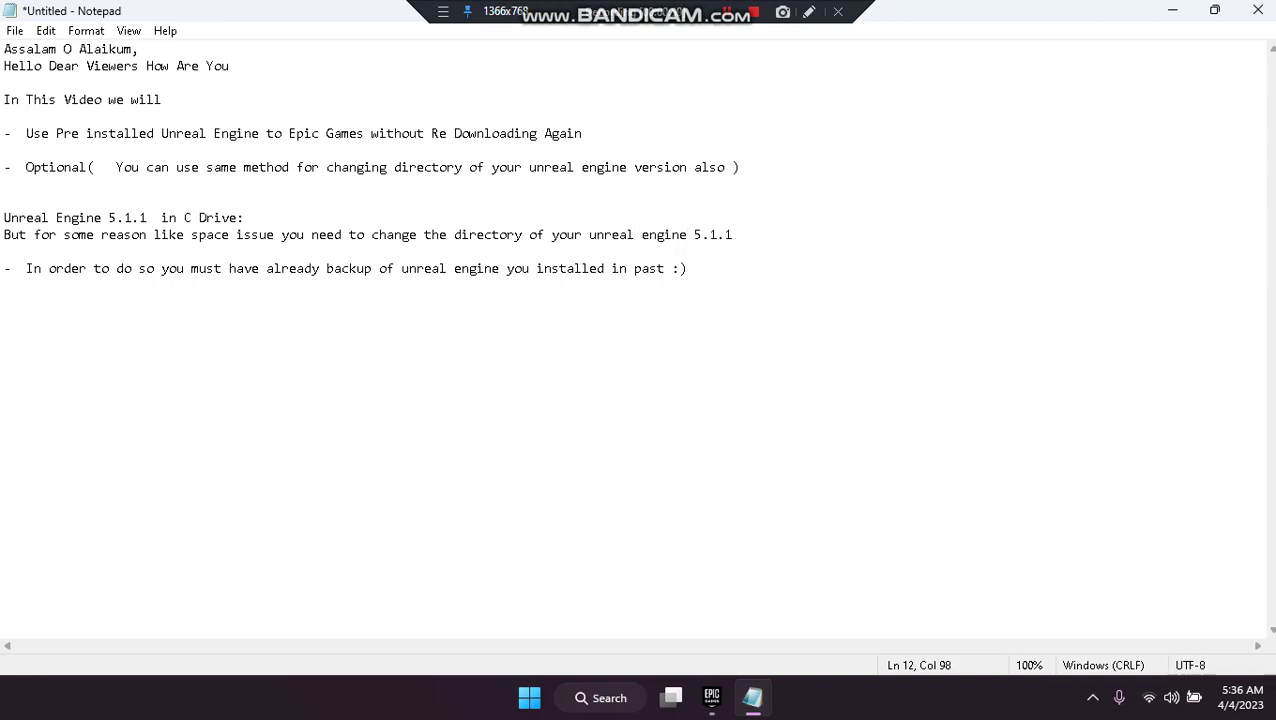
key(Return)
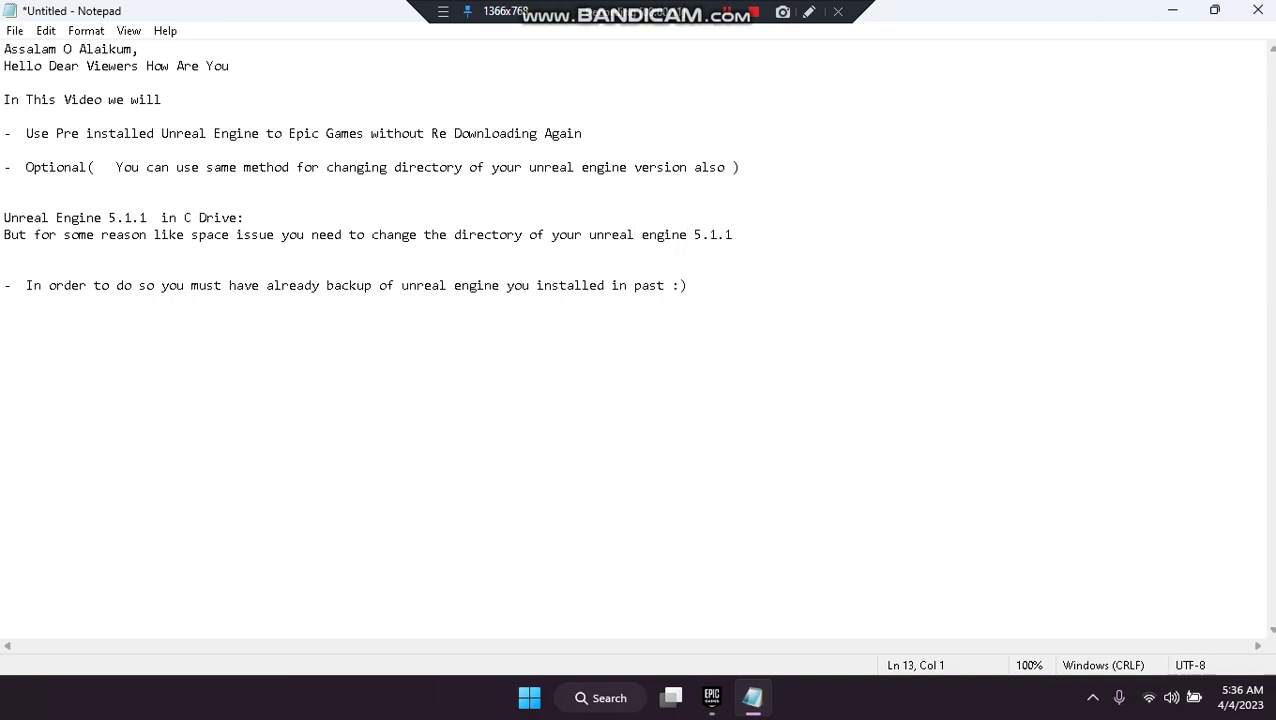
text(You ca)
key(BackSpace)
key(BackSpace)
key(BackSpace)
key(BackSpace)
key(BackSpace)
key(BackSpace)
click(190, 285)
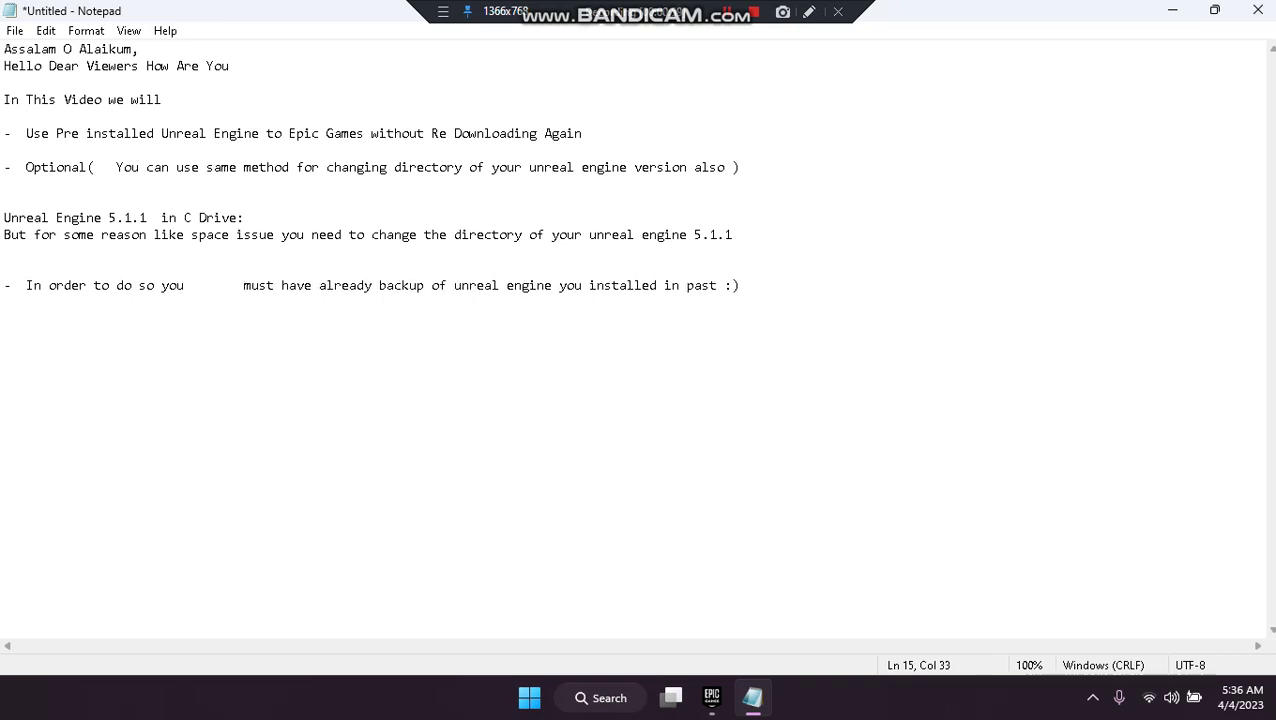
drag(514, 285, 424, 285)
key(BackSpace)
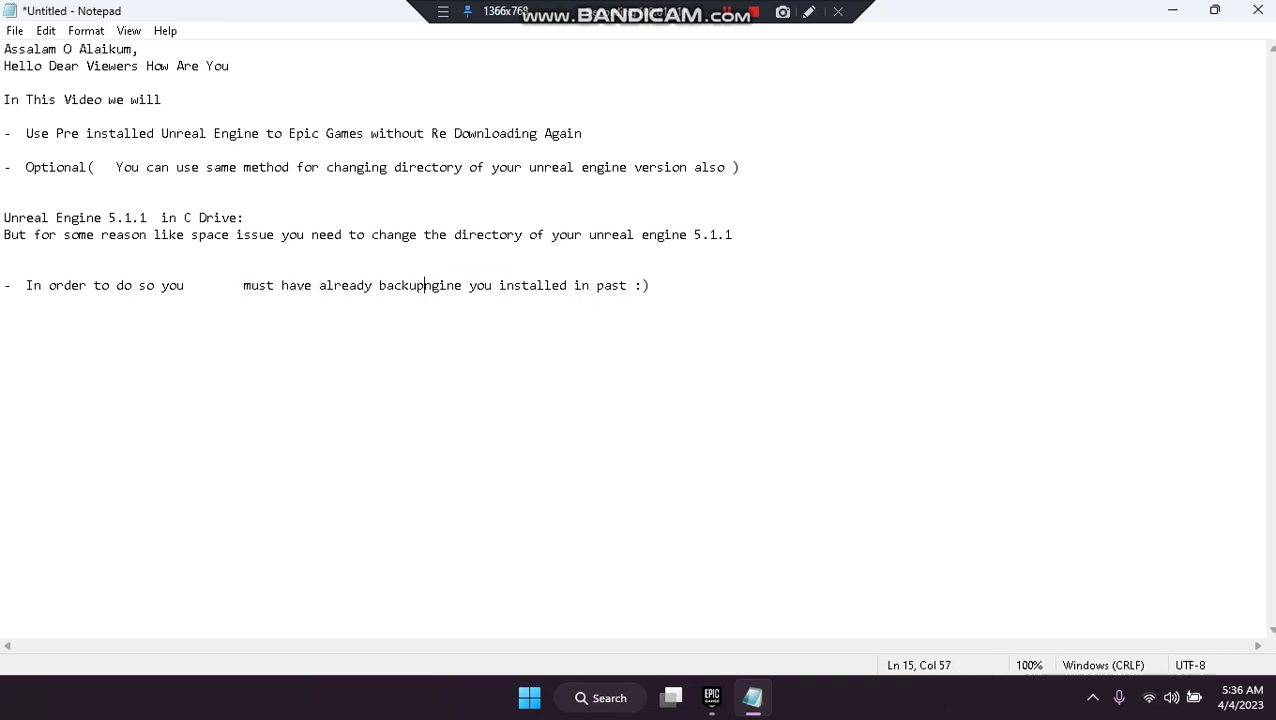
key(ctrl+z)
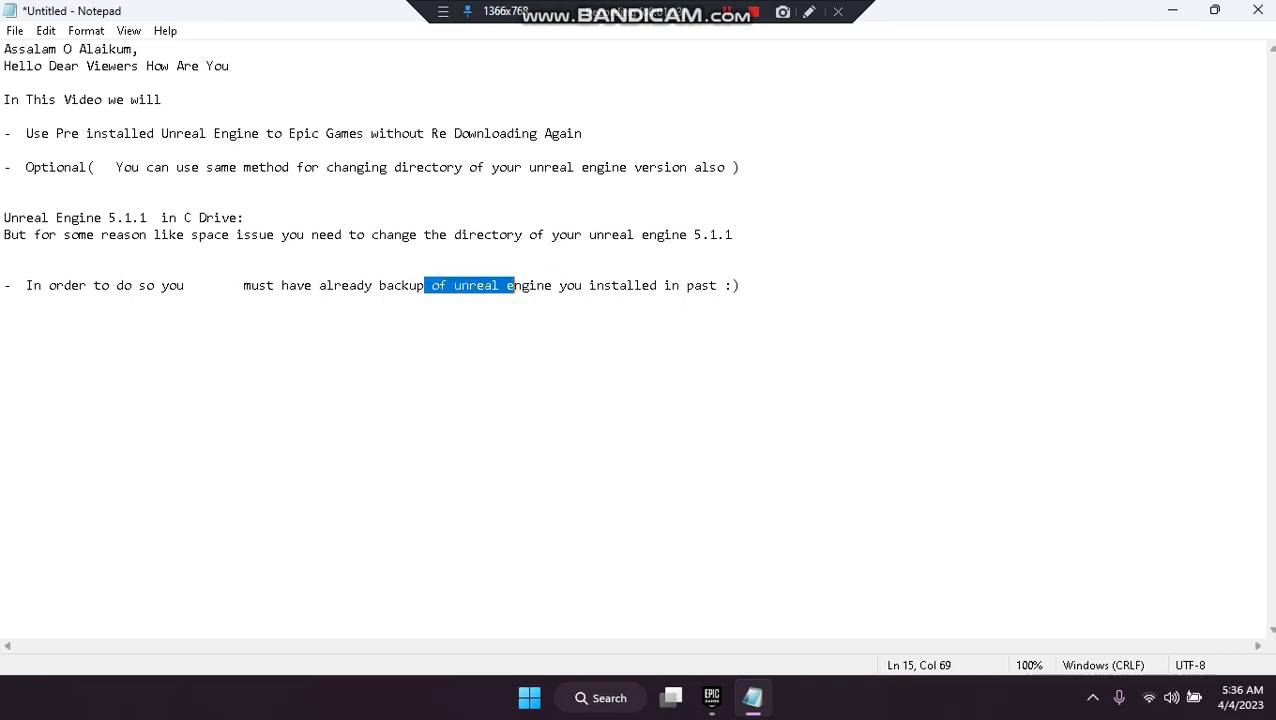
click(499, 285)
click(229, 285)
key(Delete)
key(BackSpace)
key(BackSpace)
key(BackSpace)
key(BackSpace)
key(BackSpace)
key(BackSpace)
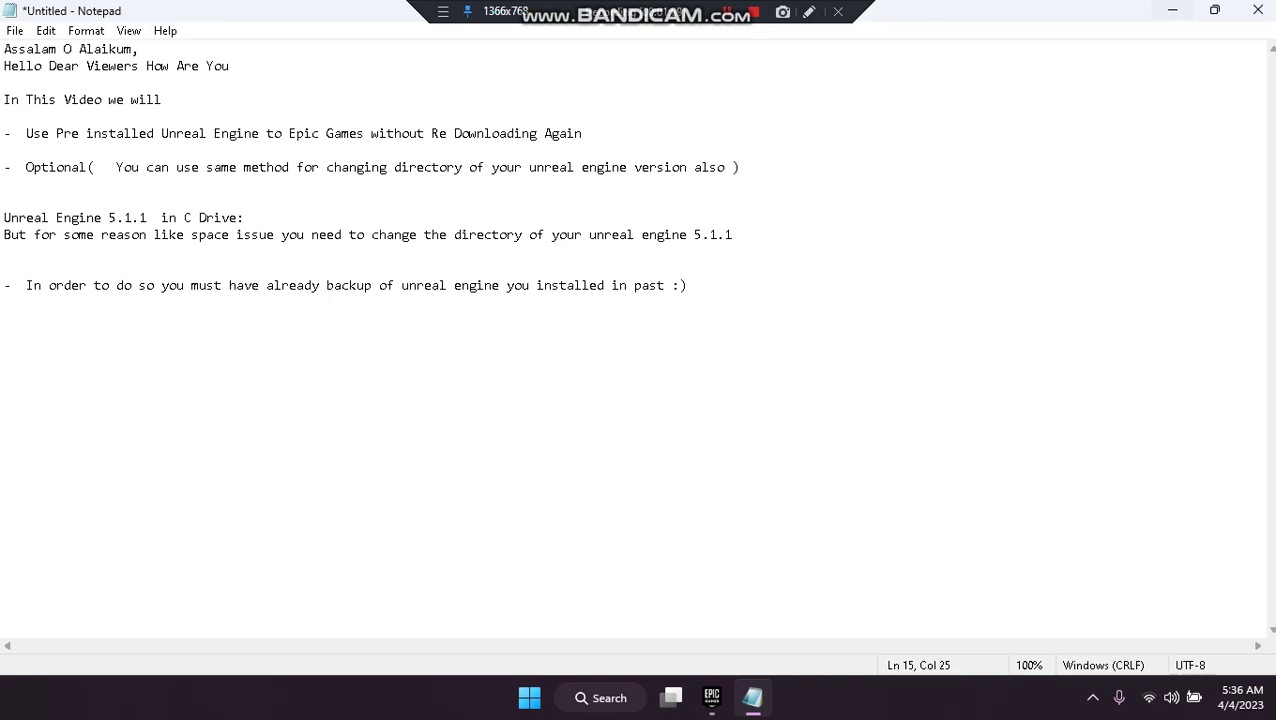
- Switch to the Epic Games Launcher library, circle engine version 4.27.2, write "Not 5.1.1" beside it, and close the drawing overlay
key(alt+Tab)
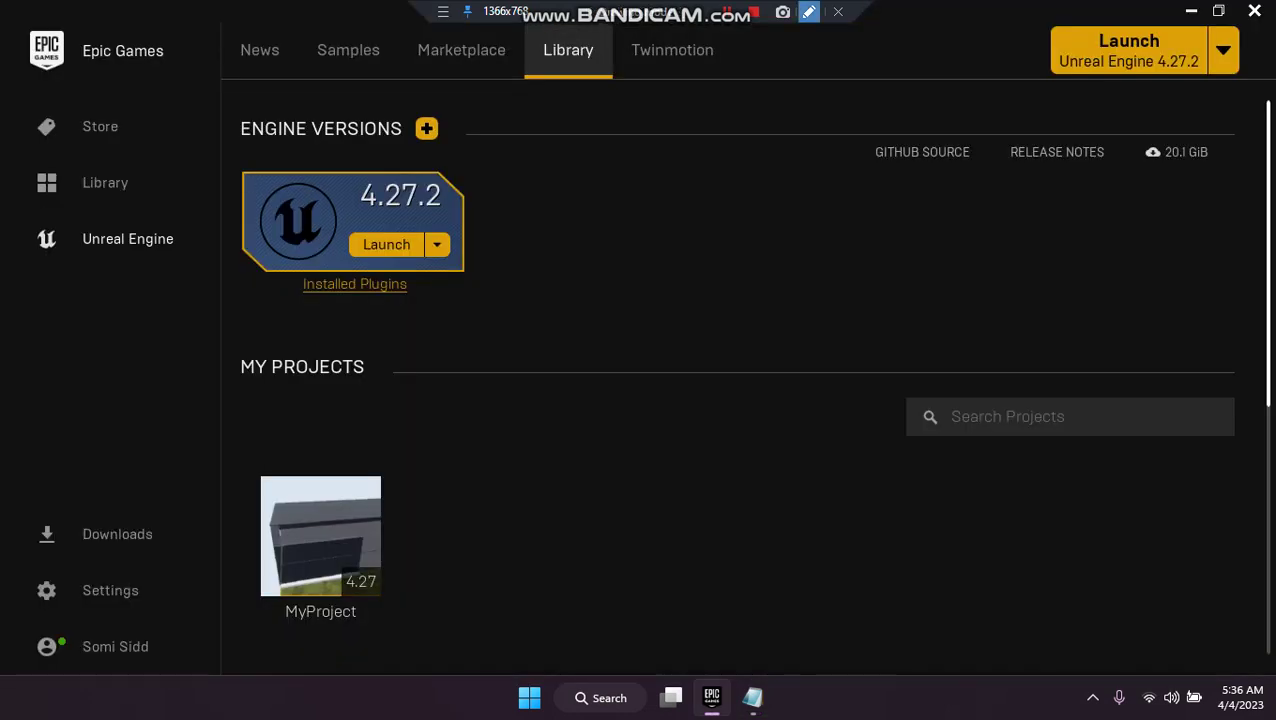
click(809, 11)
mouse_move(458, 176)
mouse_down()
mouse_move(340, 208)
mouse_move(460, 180)
mouse_up()
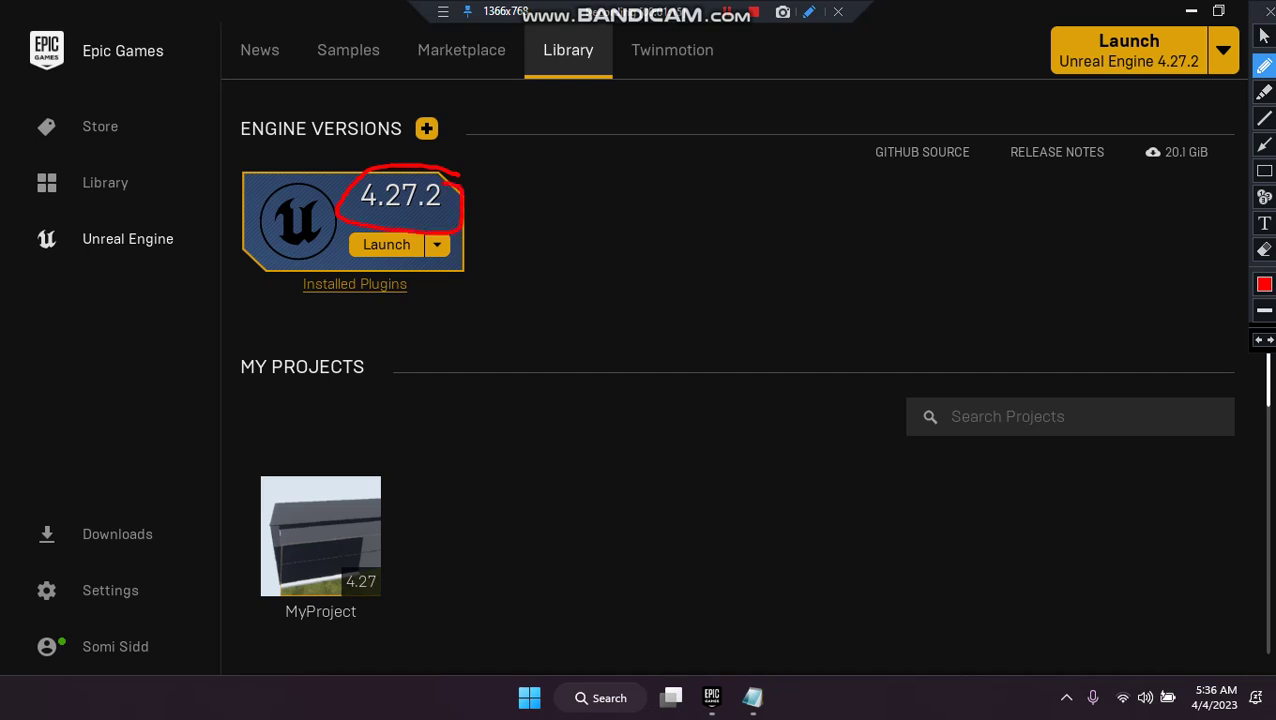
mouse_move(624, 186)
mouse_down()
mouse_move(613, 228)
mouse_move(660, 215)
mouse_move(690, 146)
mouse_up()
mouse_move(722, 174)
mouse_down()
mouse_move(708, 200)
mouse_move(724, 172)
mouse_up()
mouse_move(768, 144)
mouse_down()
mouse_move(772, 168)
mouse_move(846, 219)
mouse_up()
drag(758, 179, 802, 174)
mouse_move(622, 268)
mouse_down()
mouse_move(660, 312)
mouse_move(628, 322)
mouse_up()
mouse_move(638, 270)
mouse_down()
mouse_move(732, 266)
mouse_move(804, 322)
mouse_up()
click(830, 318)
drag(855, 286, 884, 327)
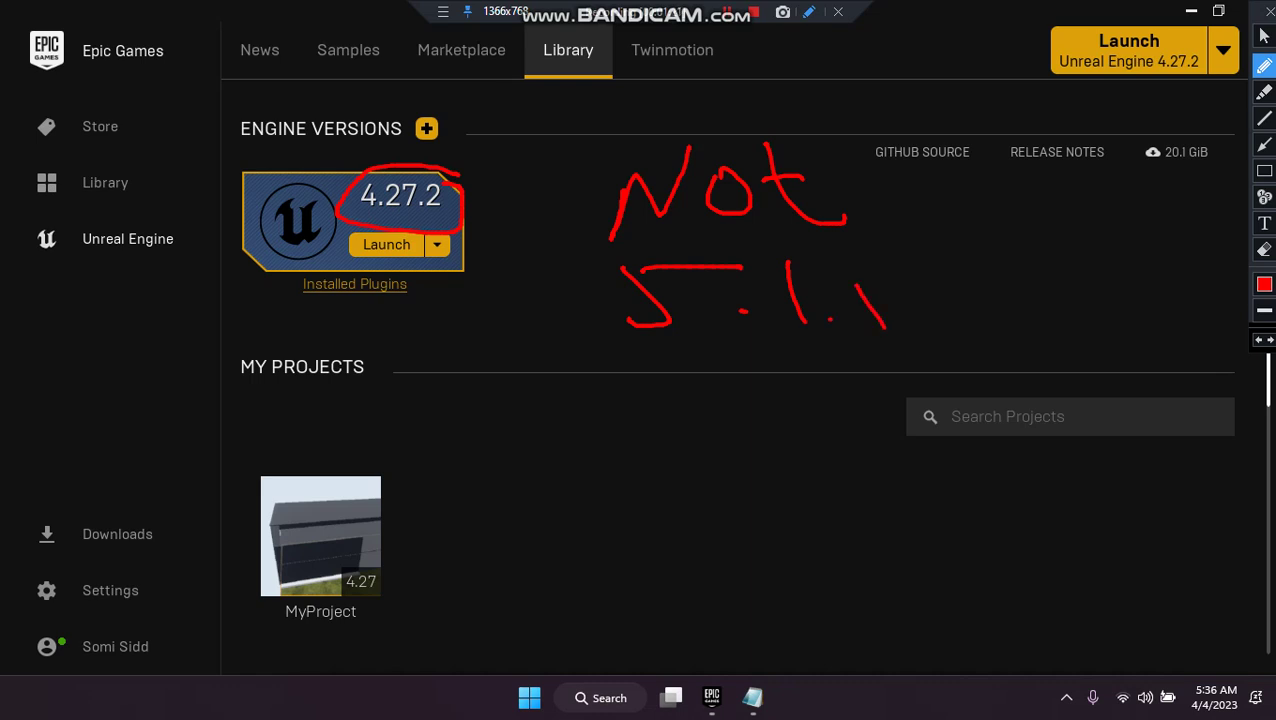
click(1268, 12)
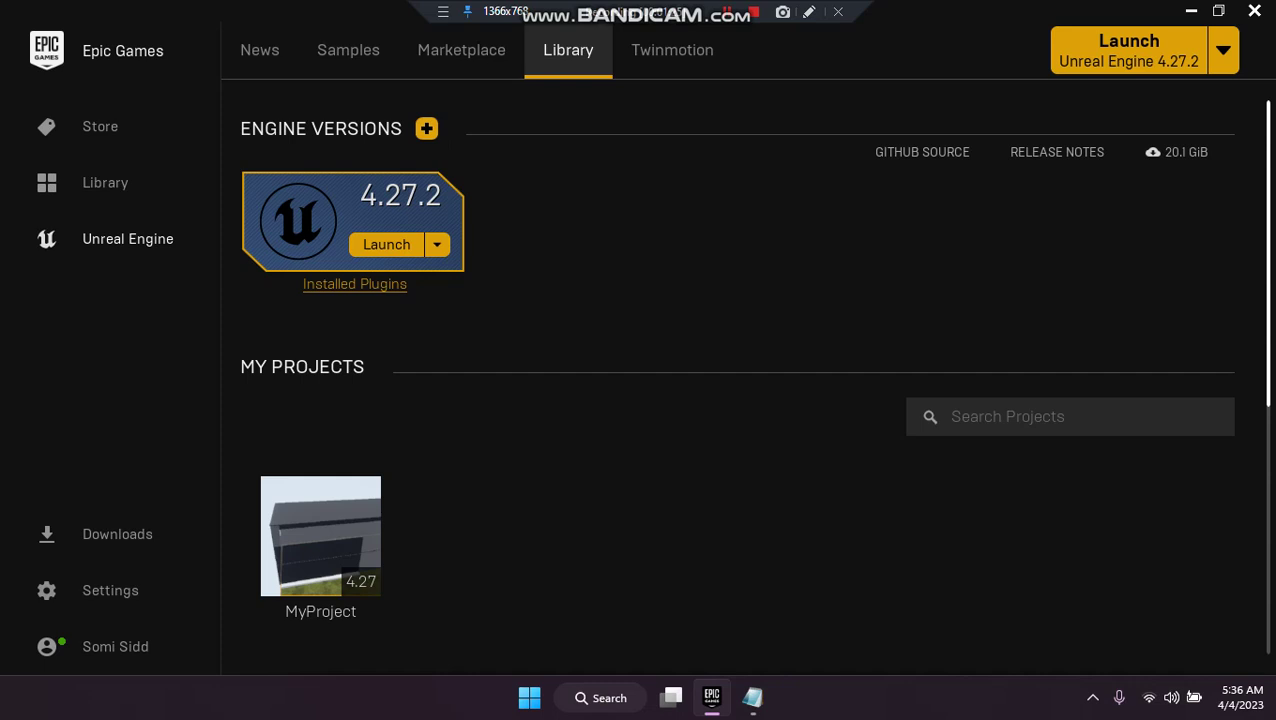
- Open File Explorer, mark the D: drive in This PC with the drawing overlay, and open that drive
click(529, 698)
click(504, 196)
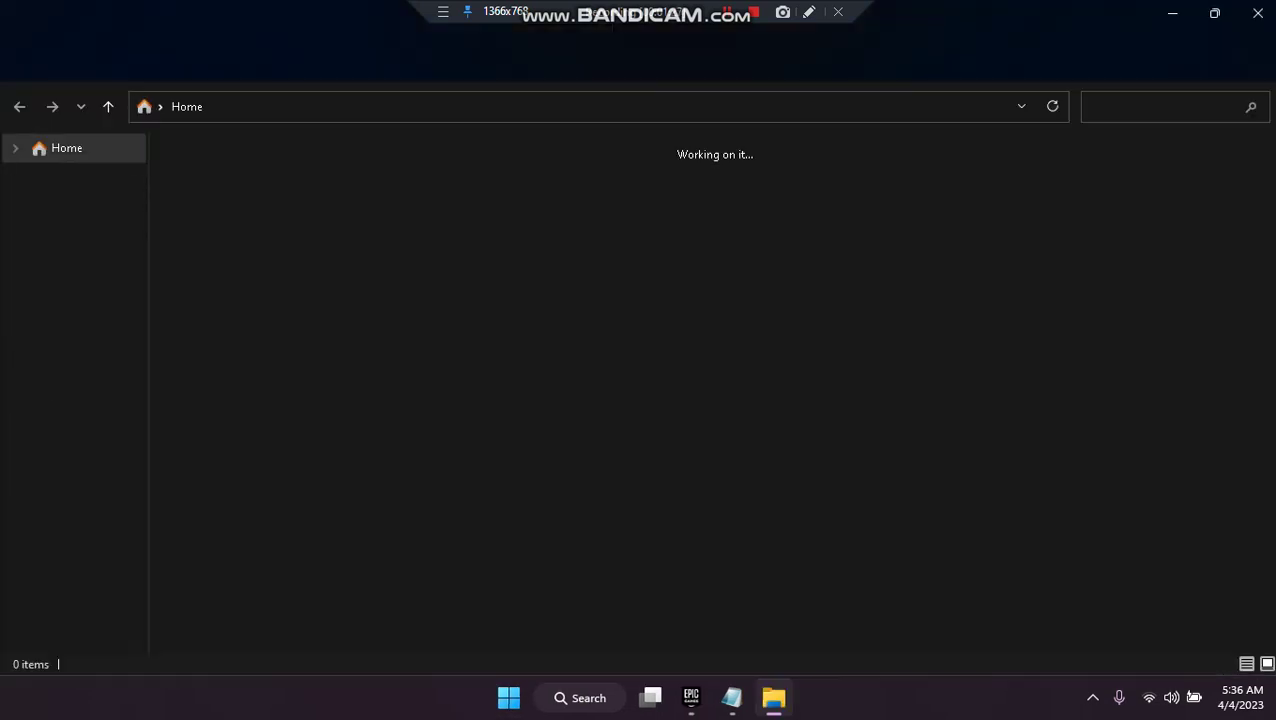
click(92, 478)
click(70, 448)
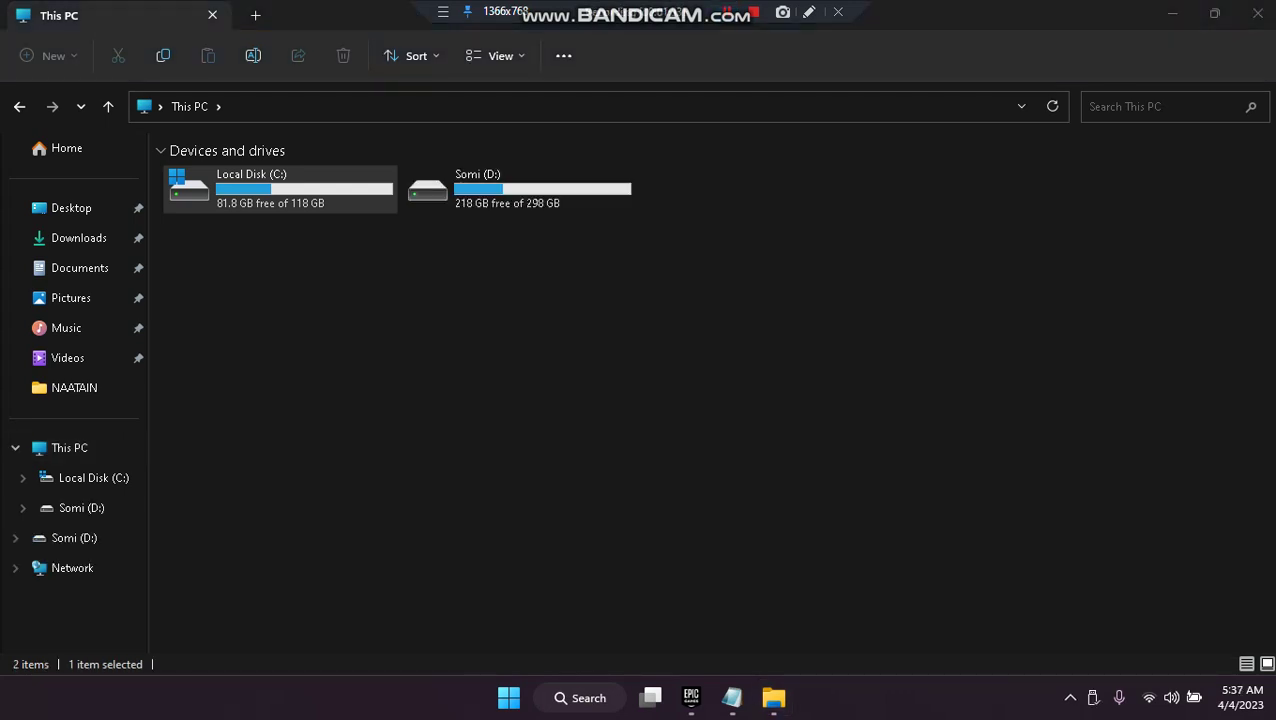
click(809, 12)
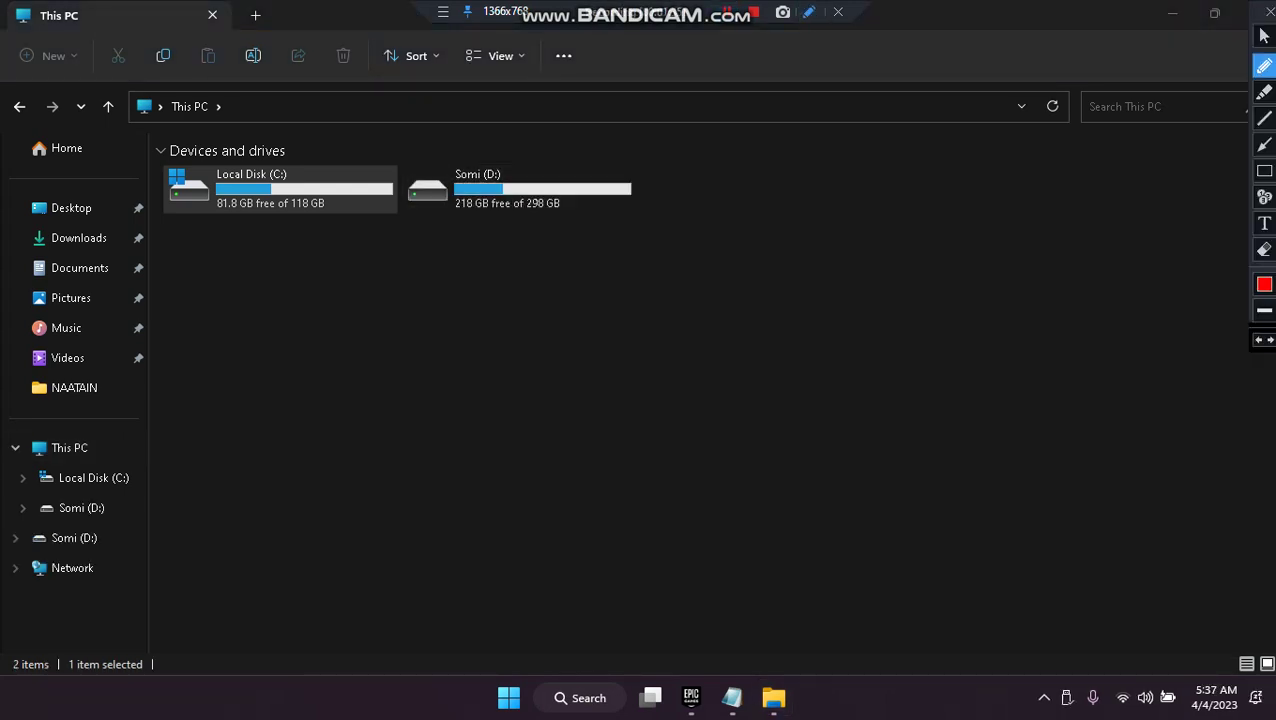
drag(497, 252, 608, 155)
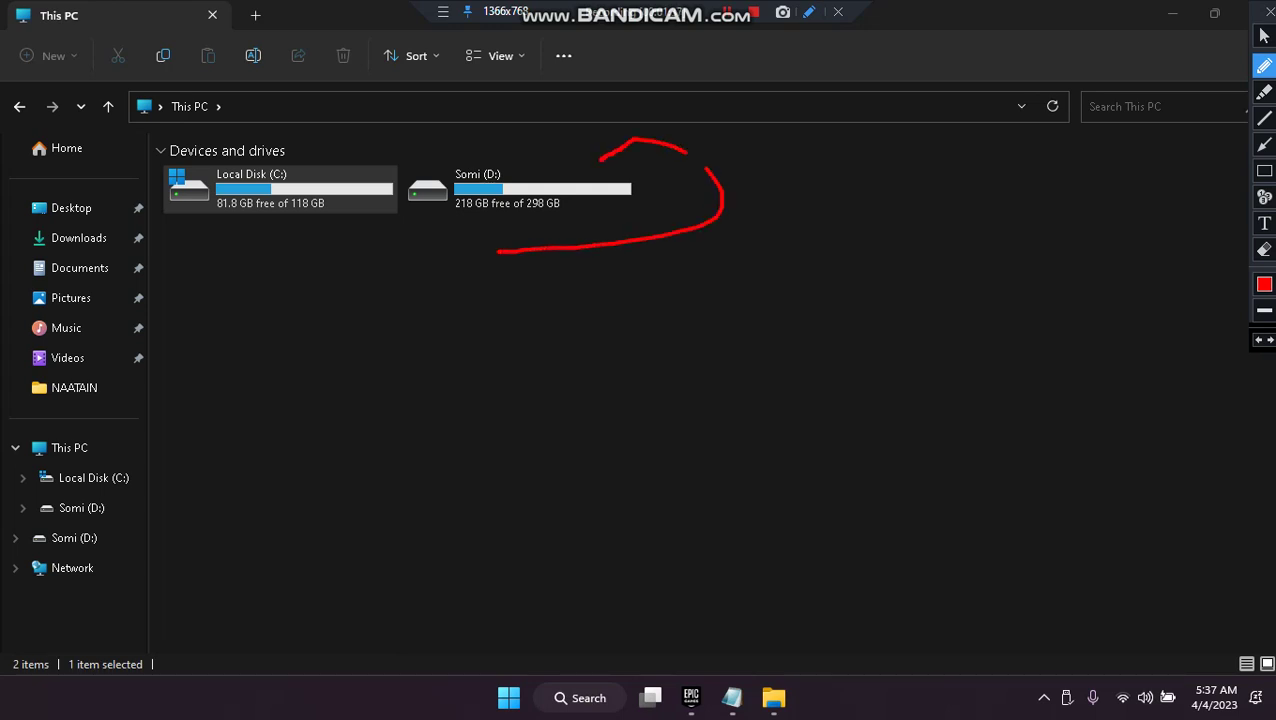
click(1268, 12)
double_click(530, 190)
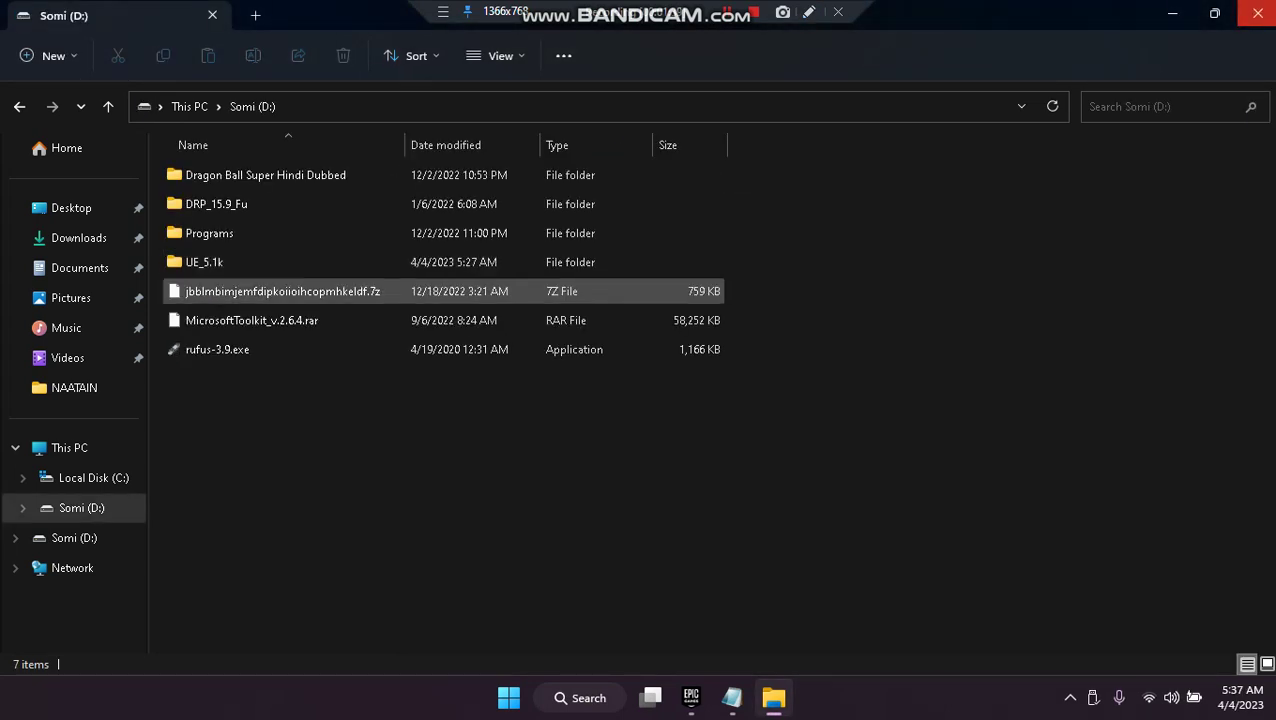
- Mark the UE_5.1k folder on the D: drive and compare it with the engine versions in the Epic Games Launcher
click(809, 12)
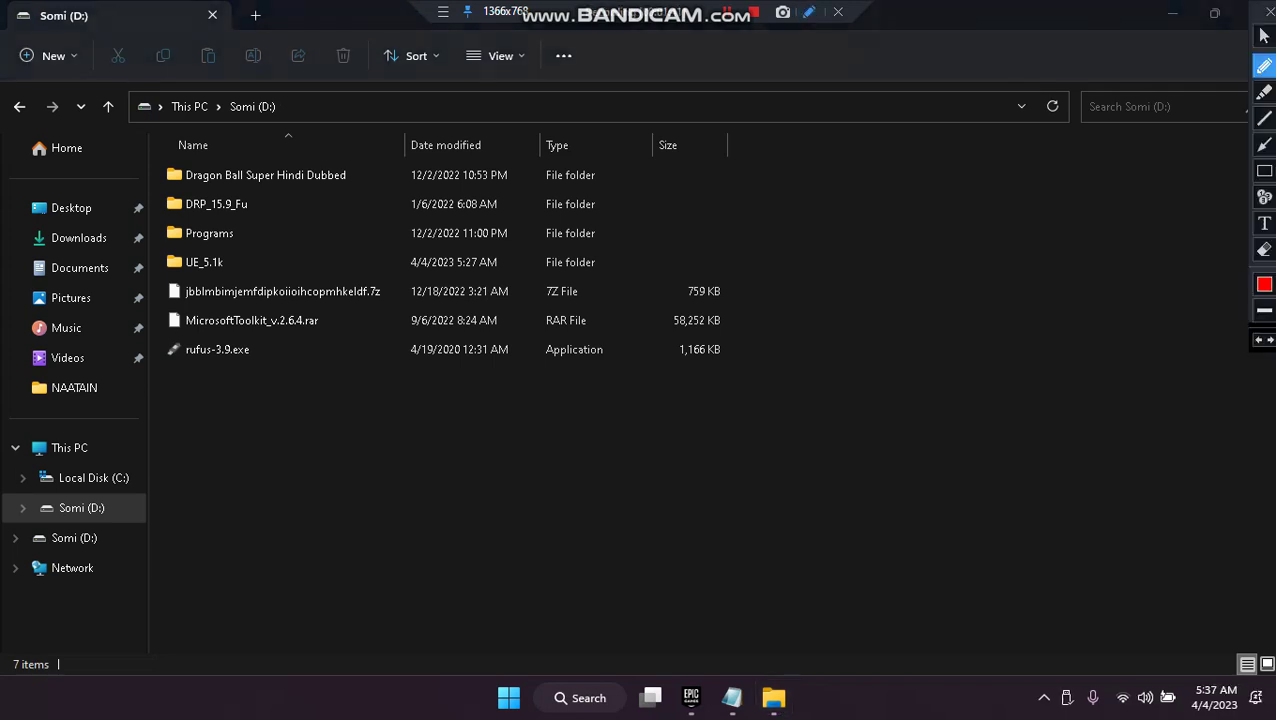
mouse_move(272, 262)
mouse_down()
mouse_move(190, 249)
mouse_move(164, 266)
mouse_move(250, 268)
mouse_move(207, 254)
mouse_up()
click(1269, 12)
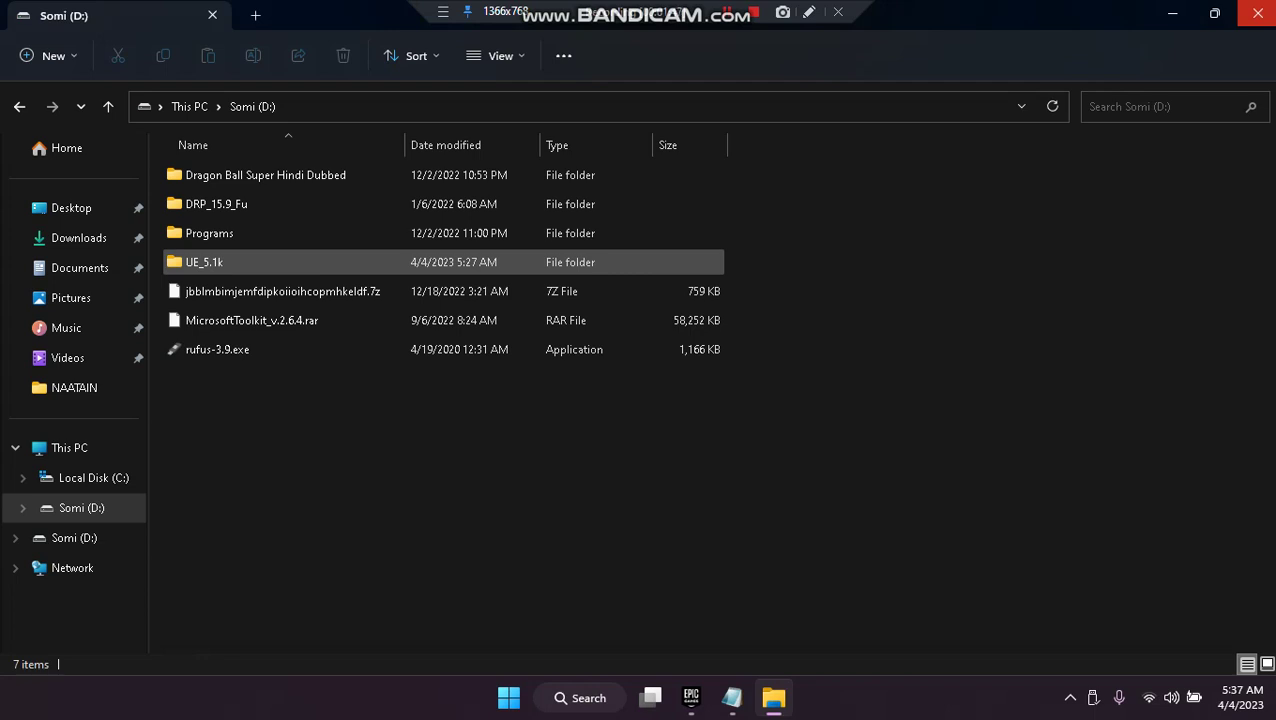
click(809, 12)
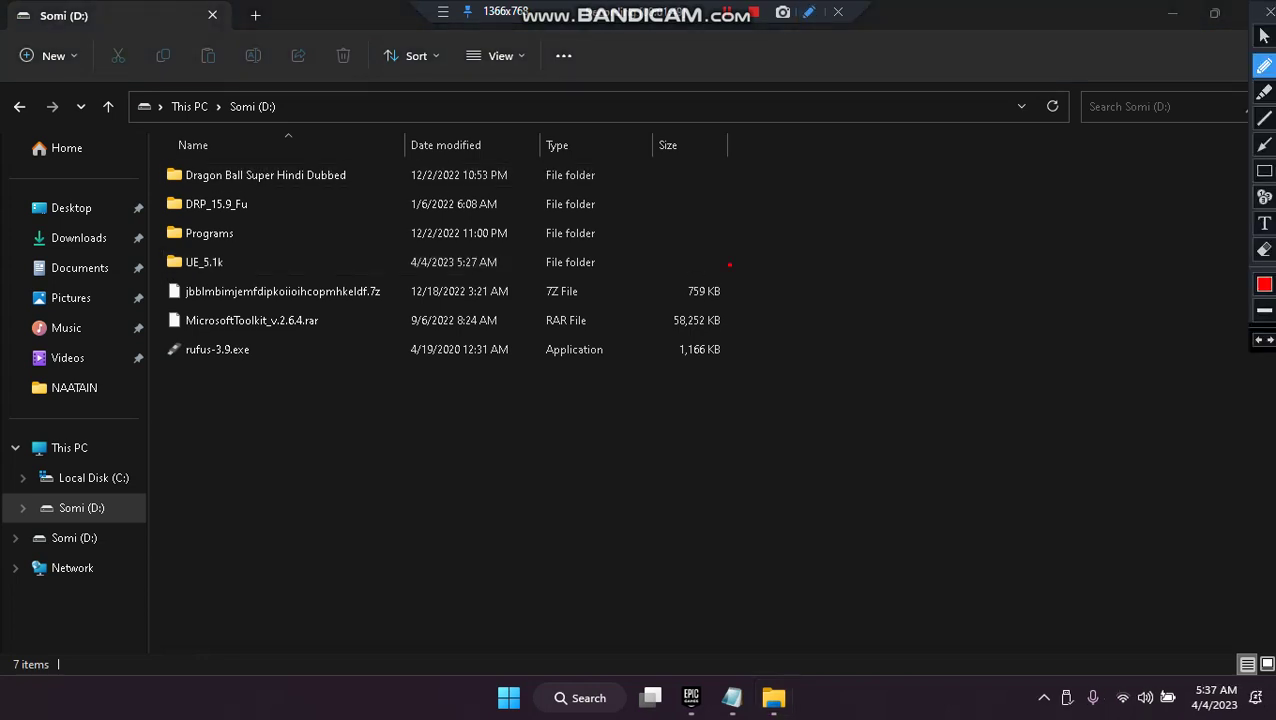
mouse_move(729, 265)
mouse_down()
mouse_move(315, 263)
mouse_move(358, 273)
mouse_up()
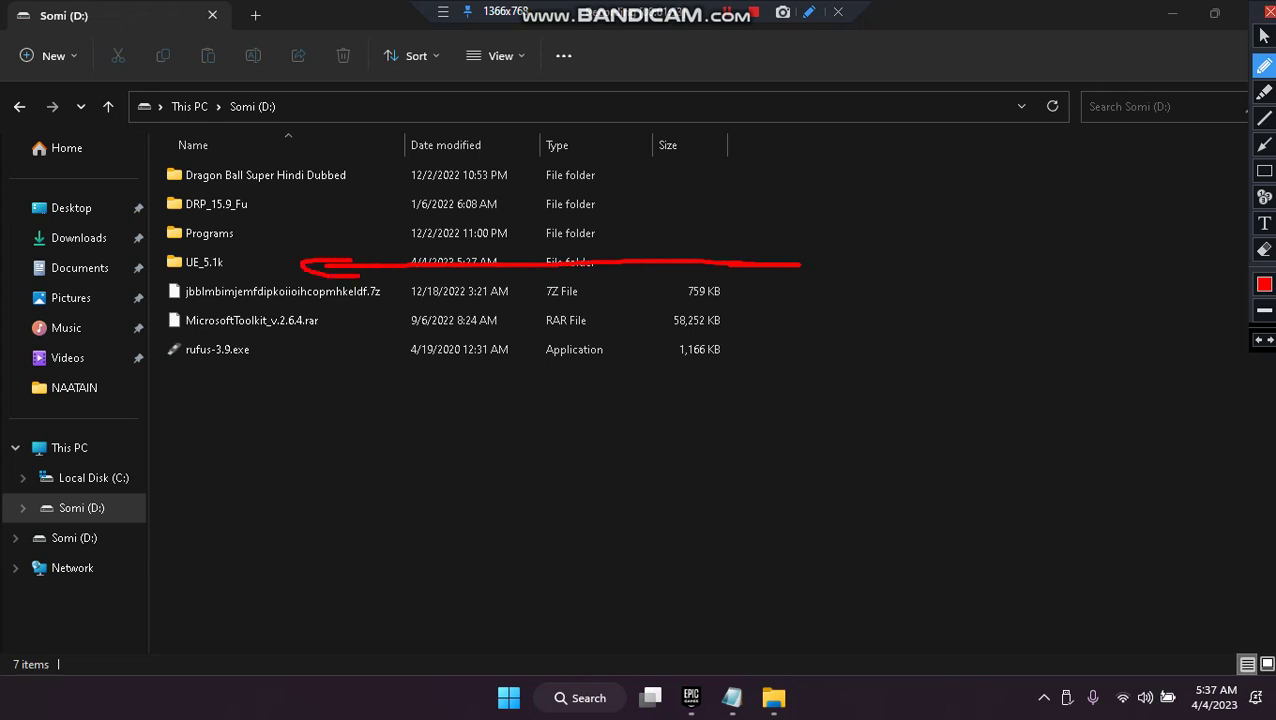
click(1268, 12)
click(690, 697)
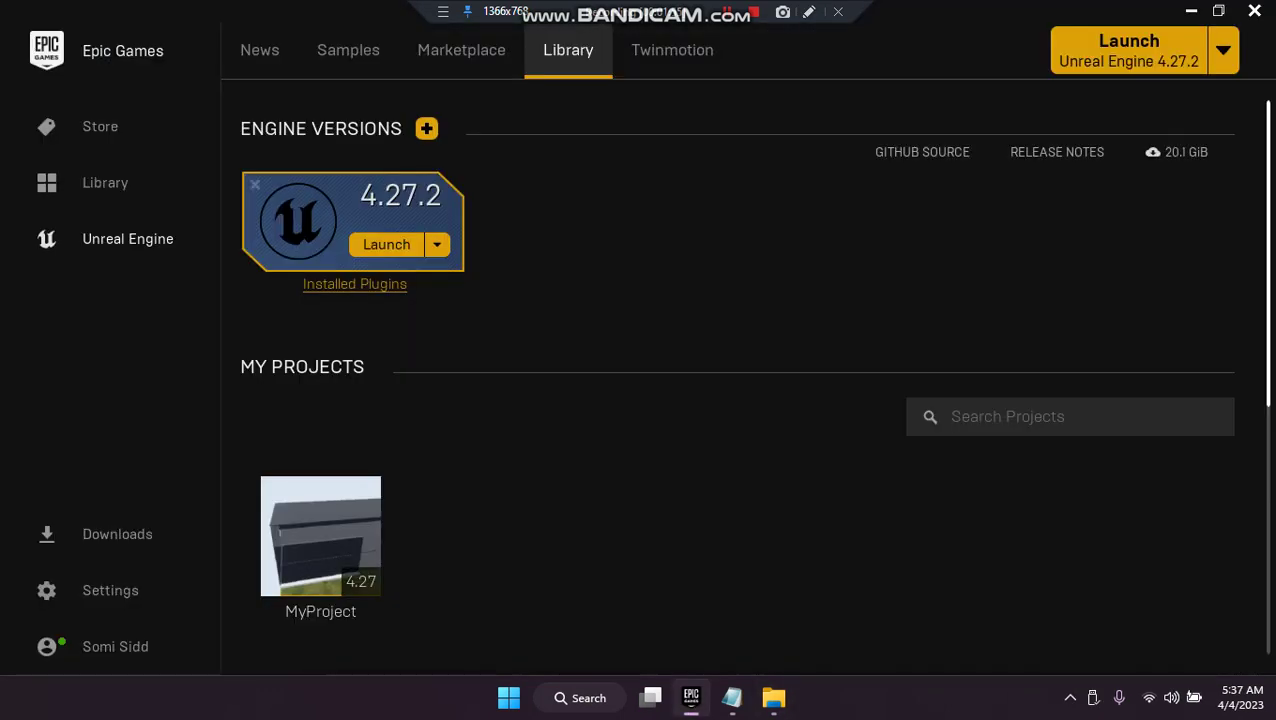
click(773, 697)
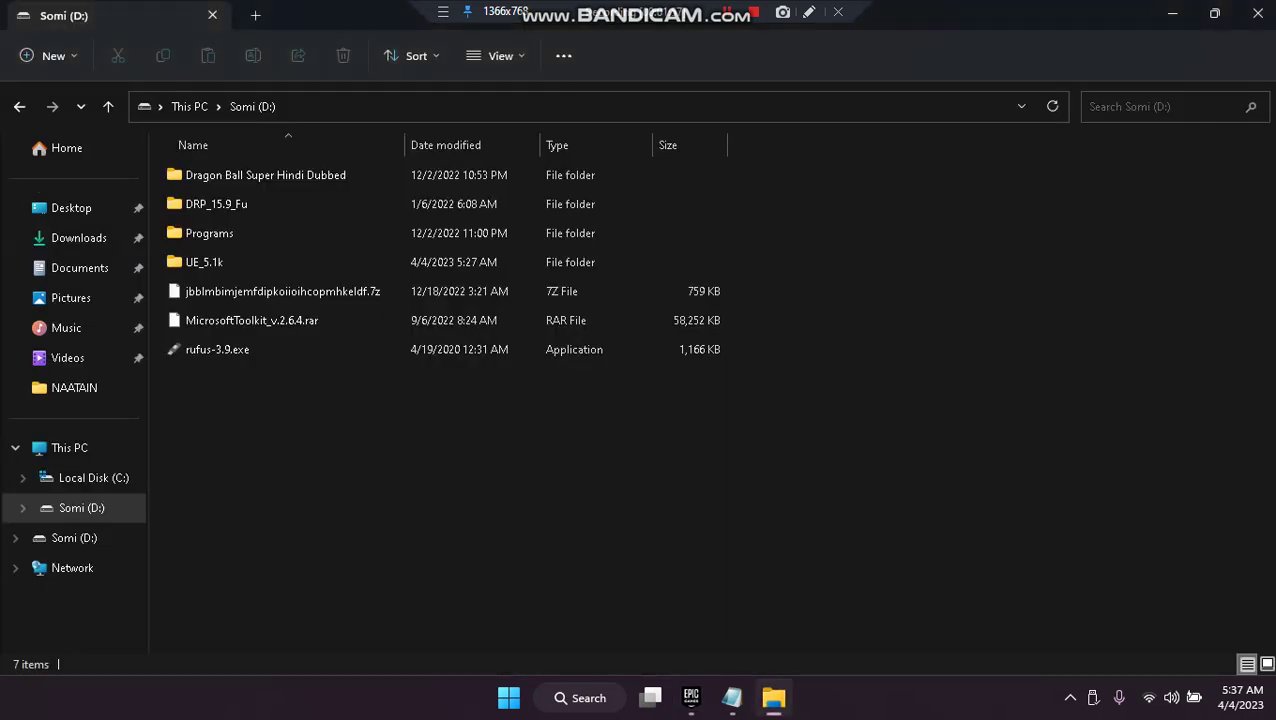
- Go back to This PC and open the D: drive again to show its contents
click(69, 447)
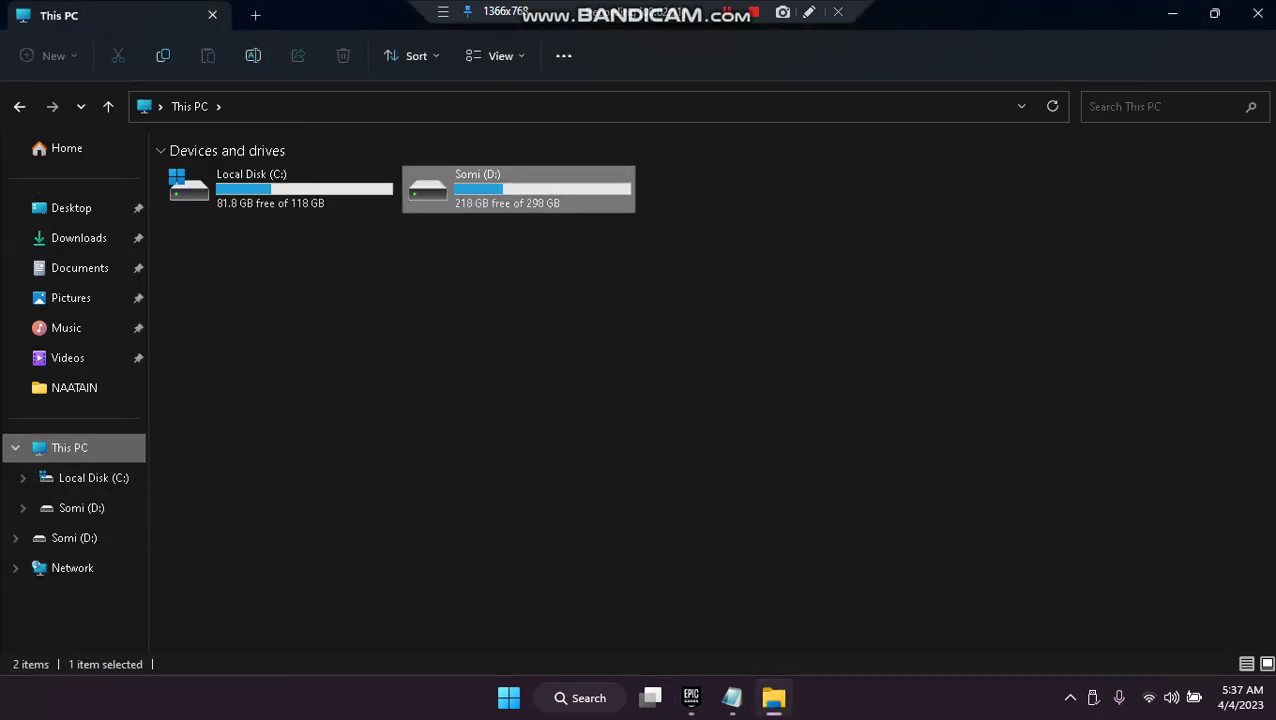
double_click(518, 190)
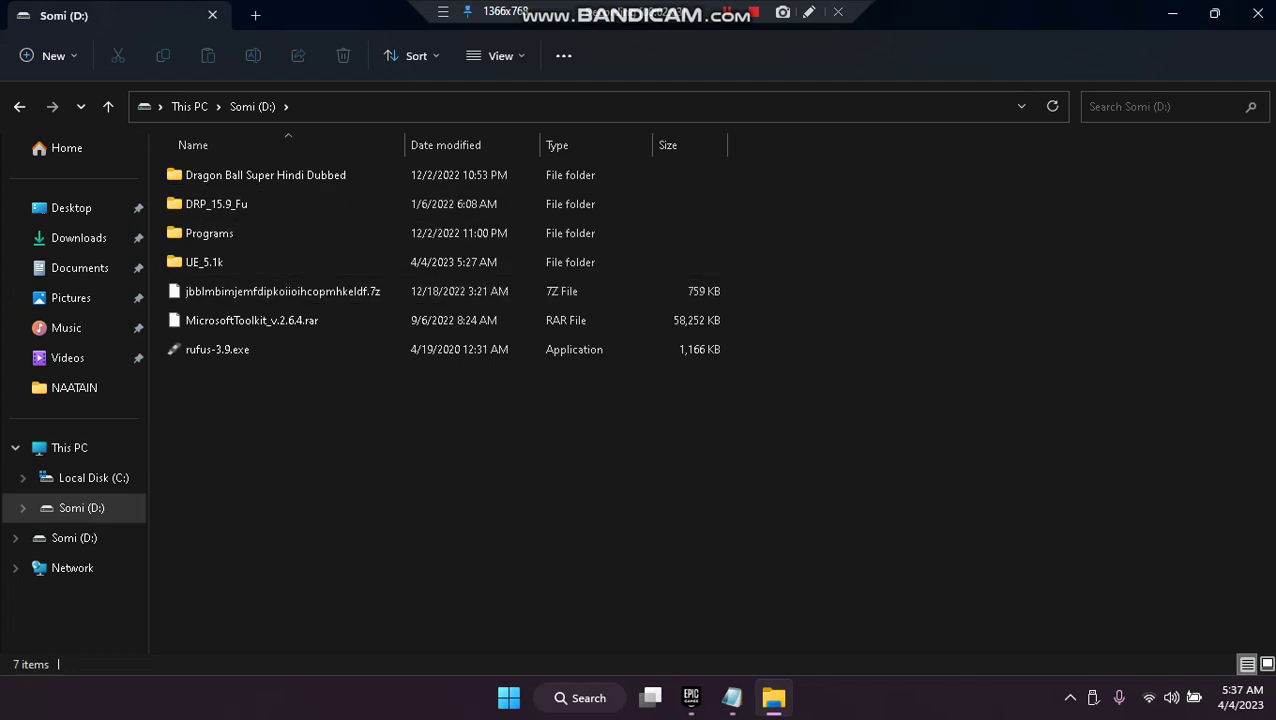
click(691, 698)
- Switch to Notepad and add the line "install 5.1.1 in Epic" below the backup note
click(732, 698)
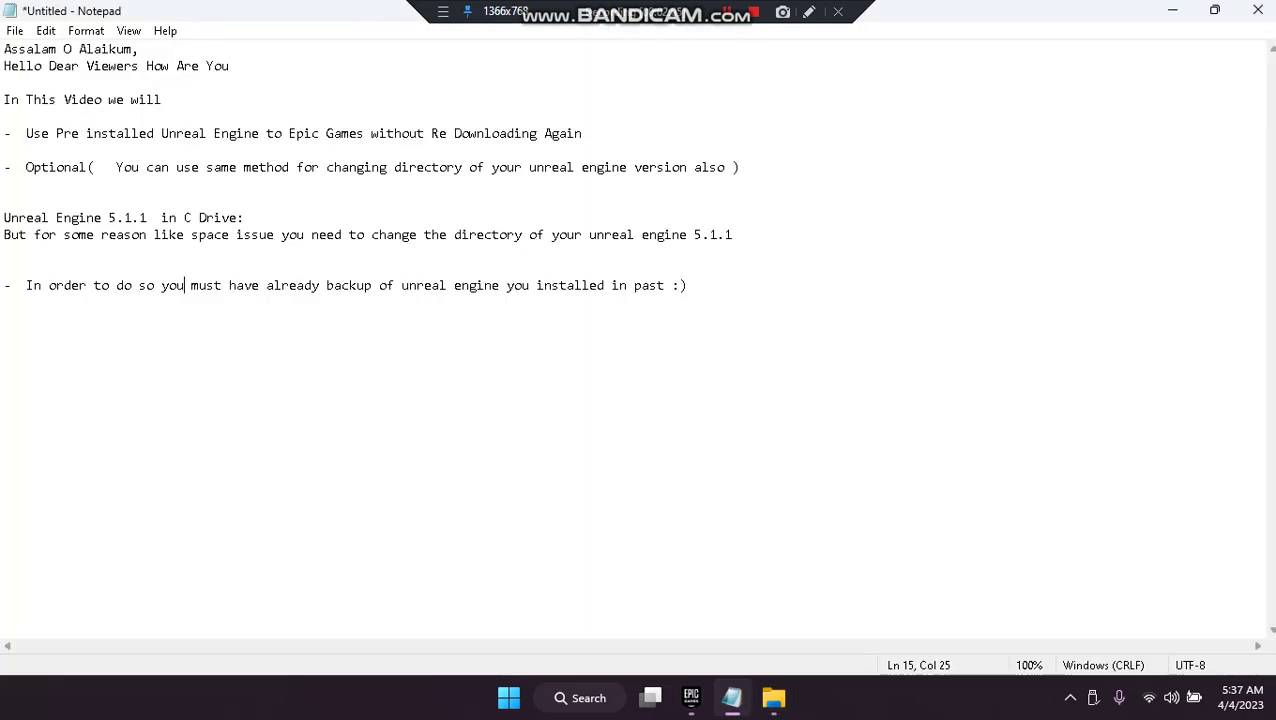
key(Return)
key(Return)
key(Return)
text(install 5.1.1 in Epic)
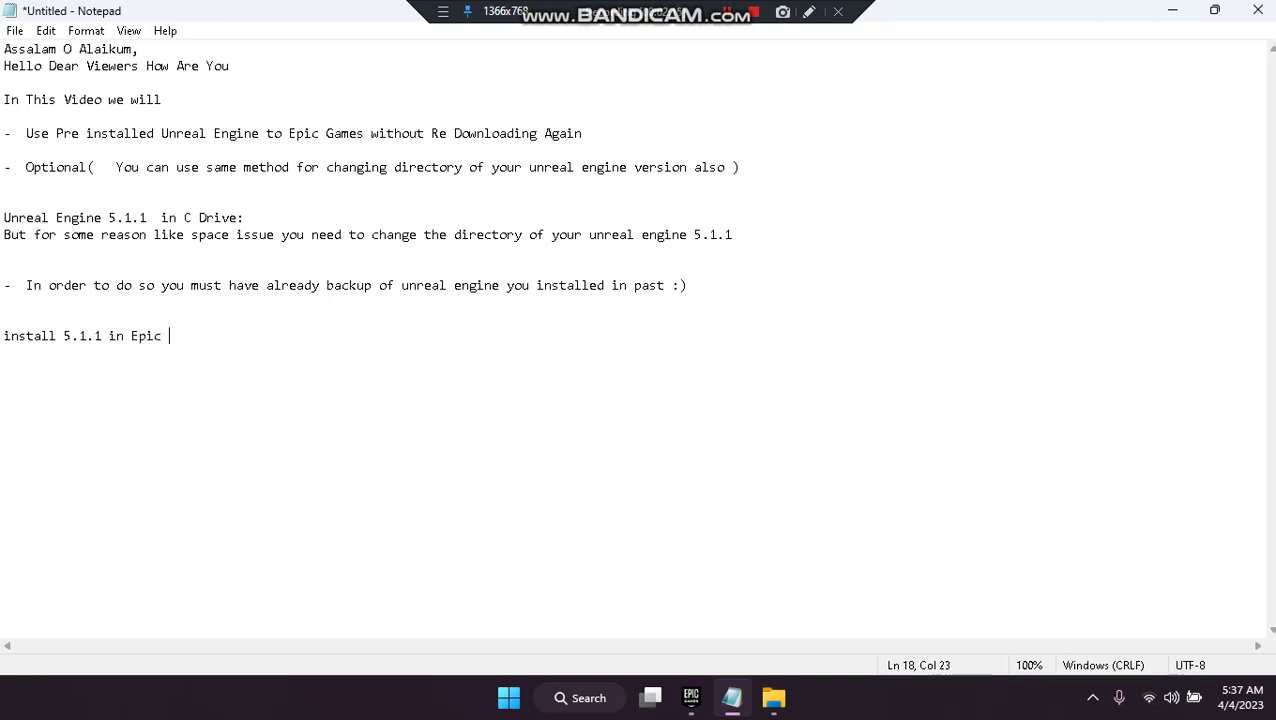
- Add the line "But we will not download it we will just create folder using epic :)" to the notes
key(Return)
key(Return)
text(But we will not )
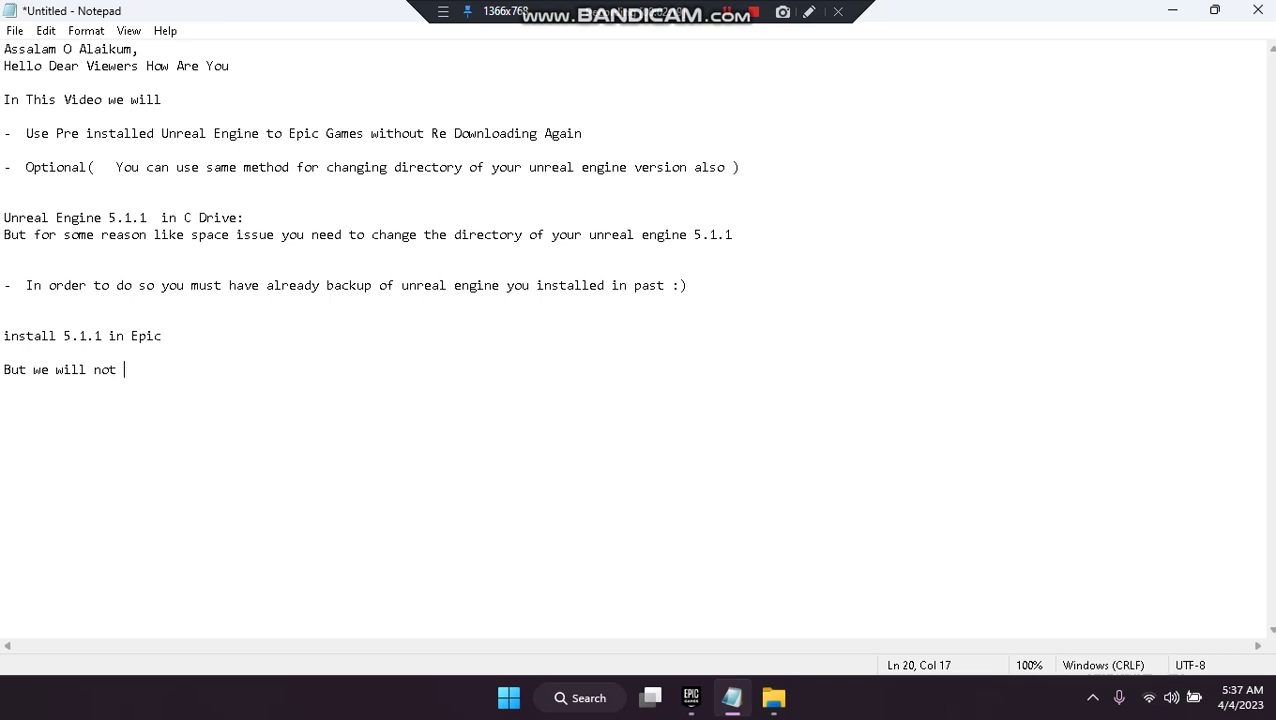
text(download it w)
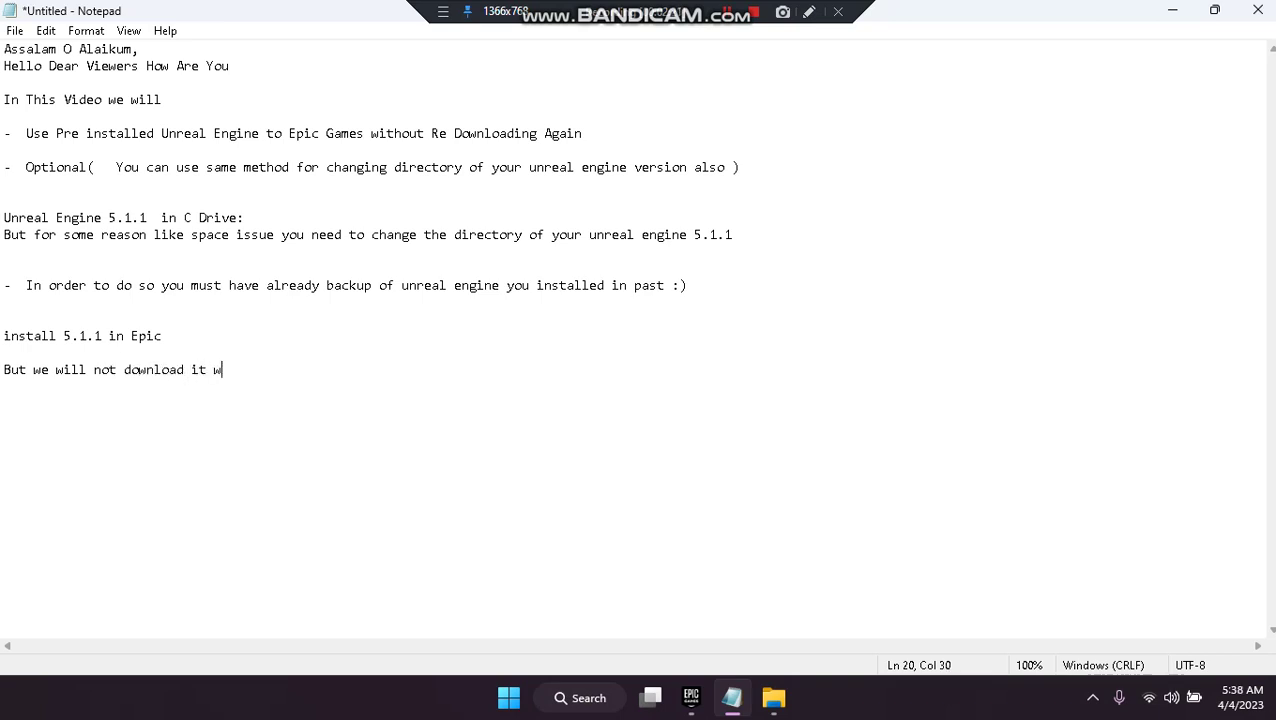
text(e will just creat)
key(BackSpace)
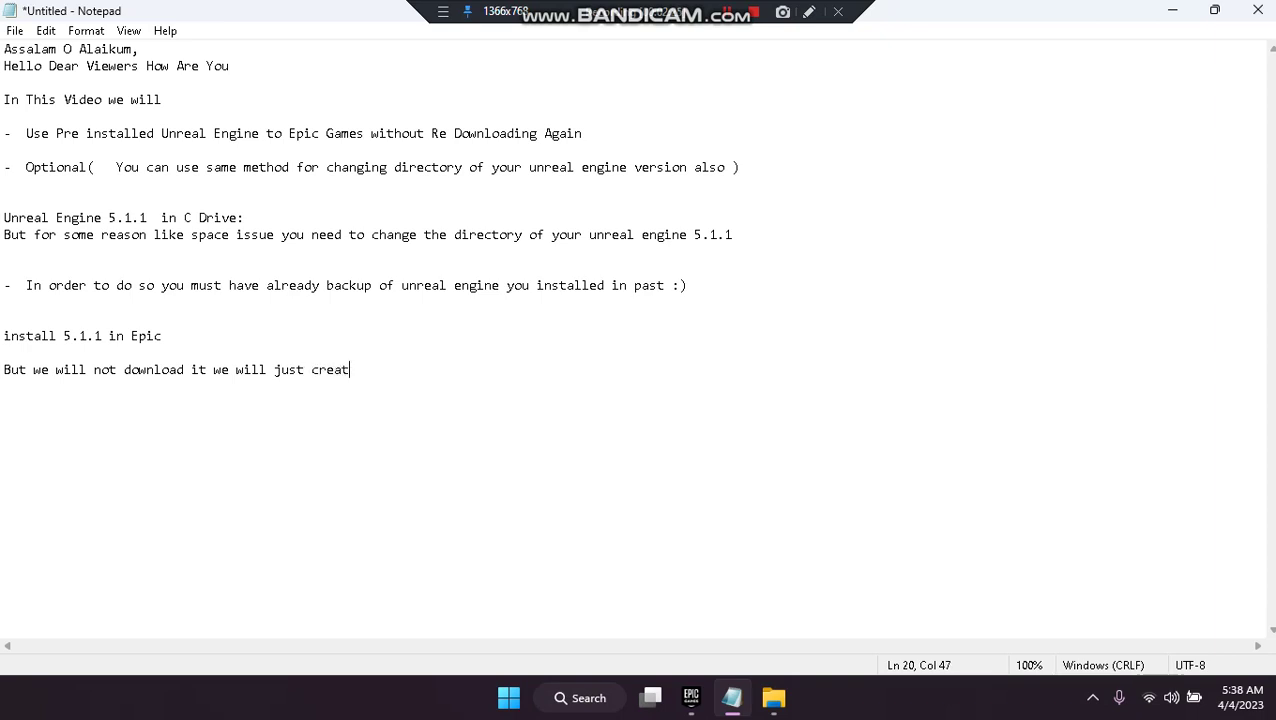
text(e folder using epic)
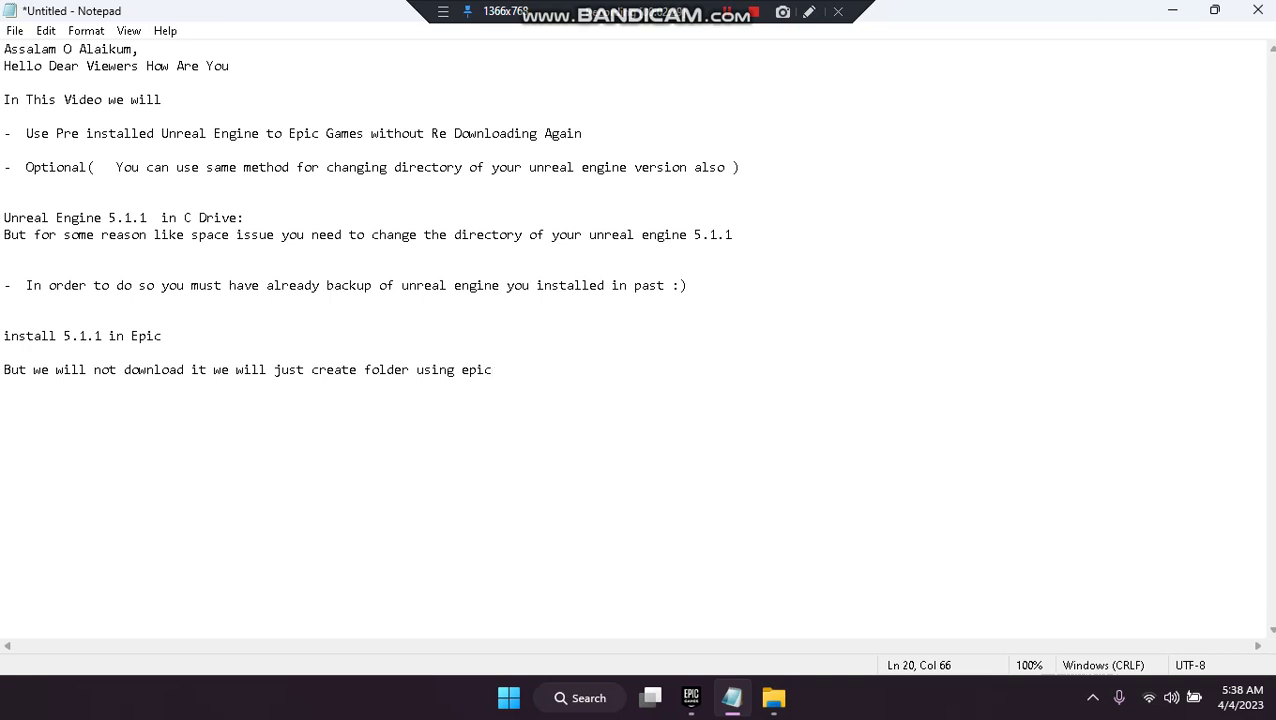
text( :))
- Switch to the Epic Games Launcher, add an engine version slot for 5.1.1, and view its additional options
click(774, 698)
click(691, 698)
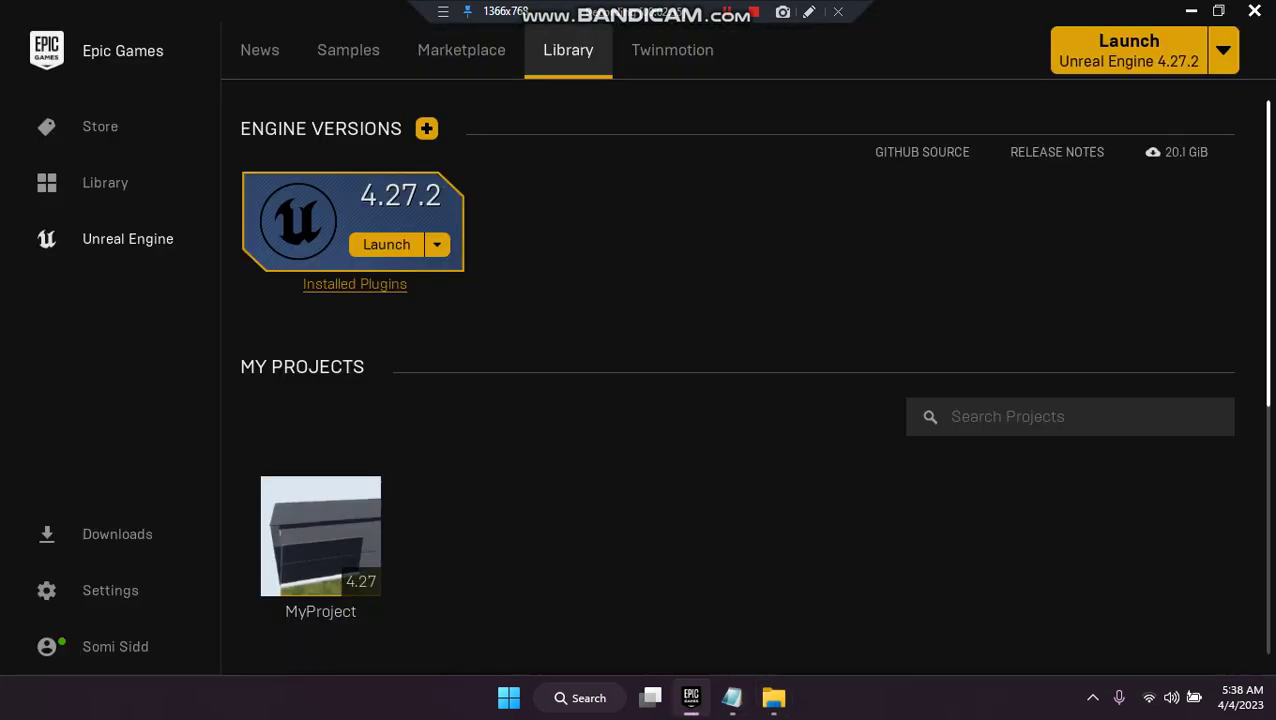
click(426, 128)
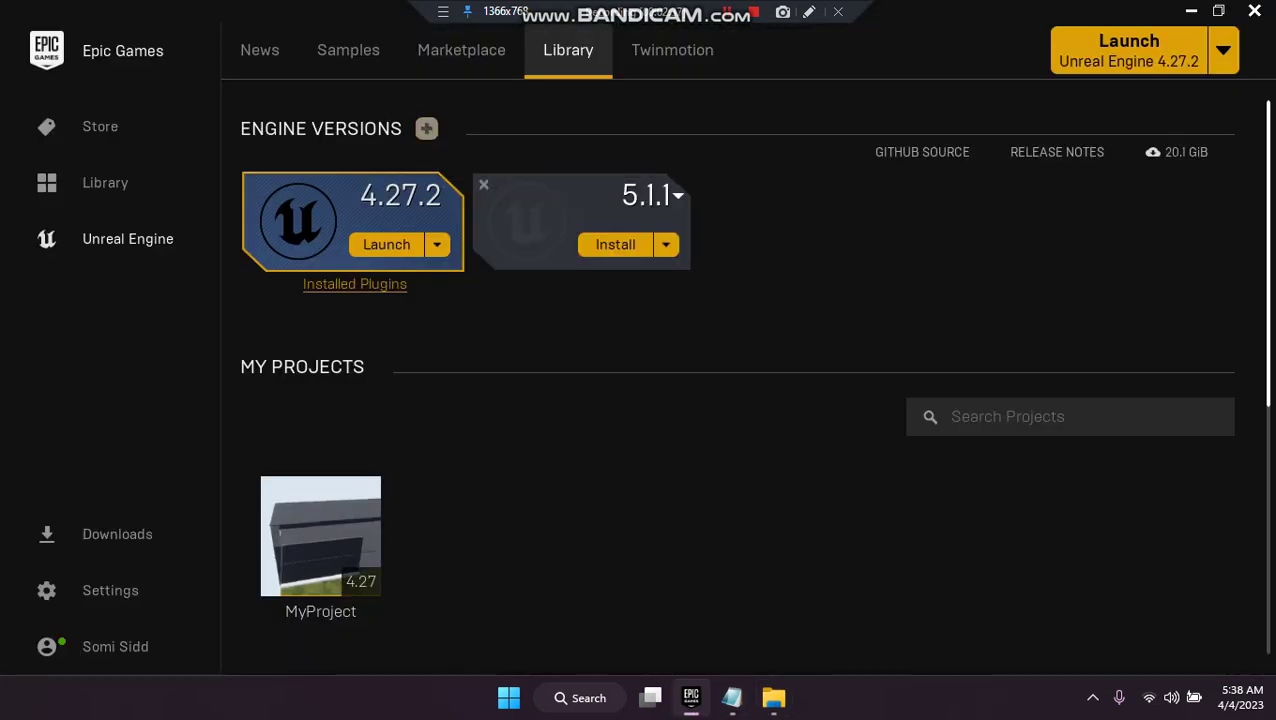
click(666, 245)
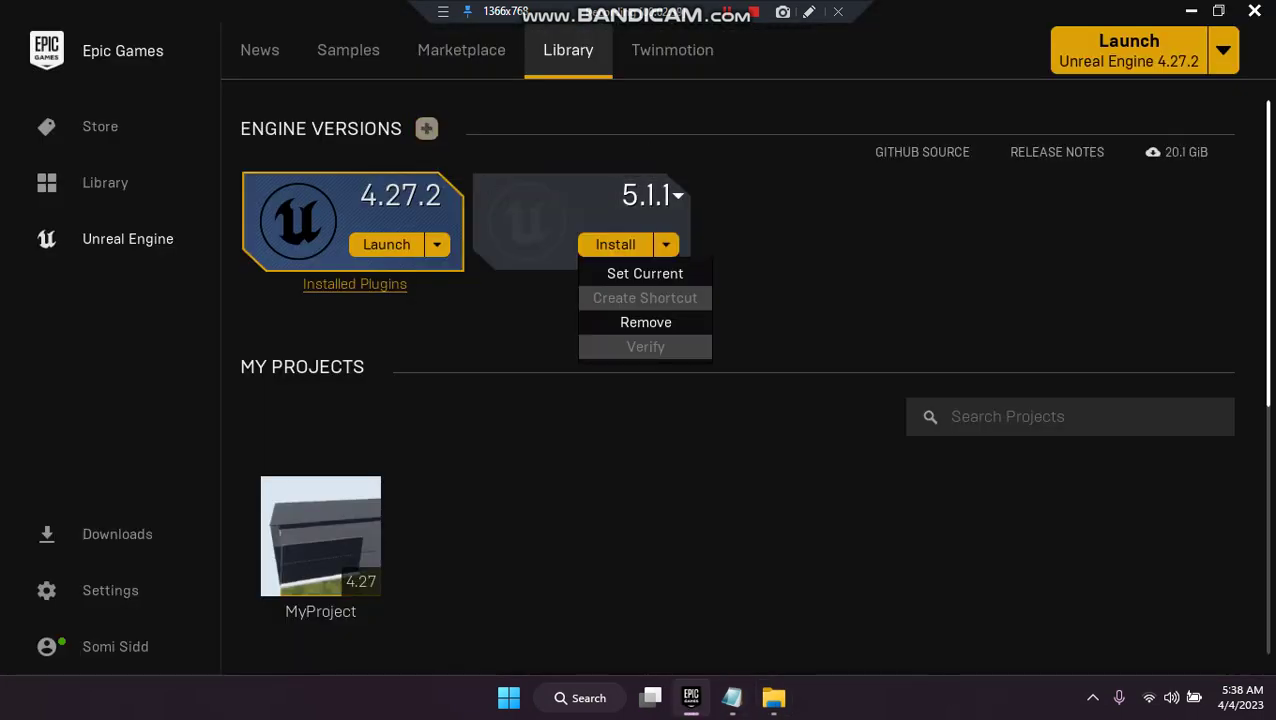
click(666, 245)
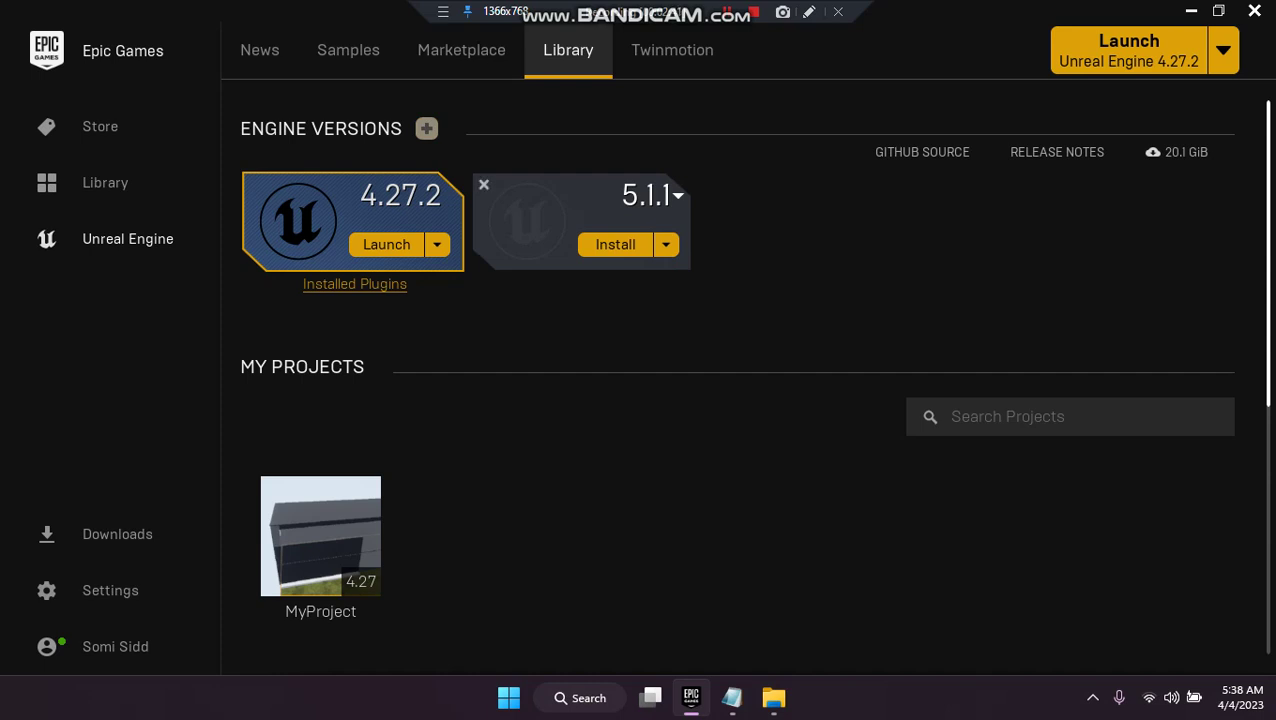
- Return to Notepad and add the heading line "One more important step" at the end of the notes
click(732, 698)
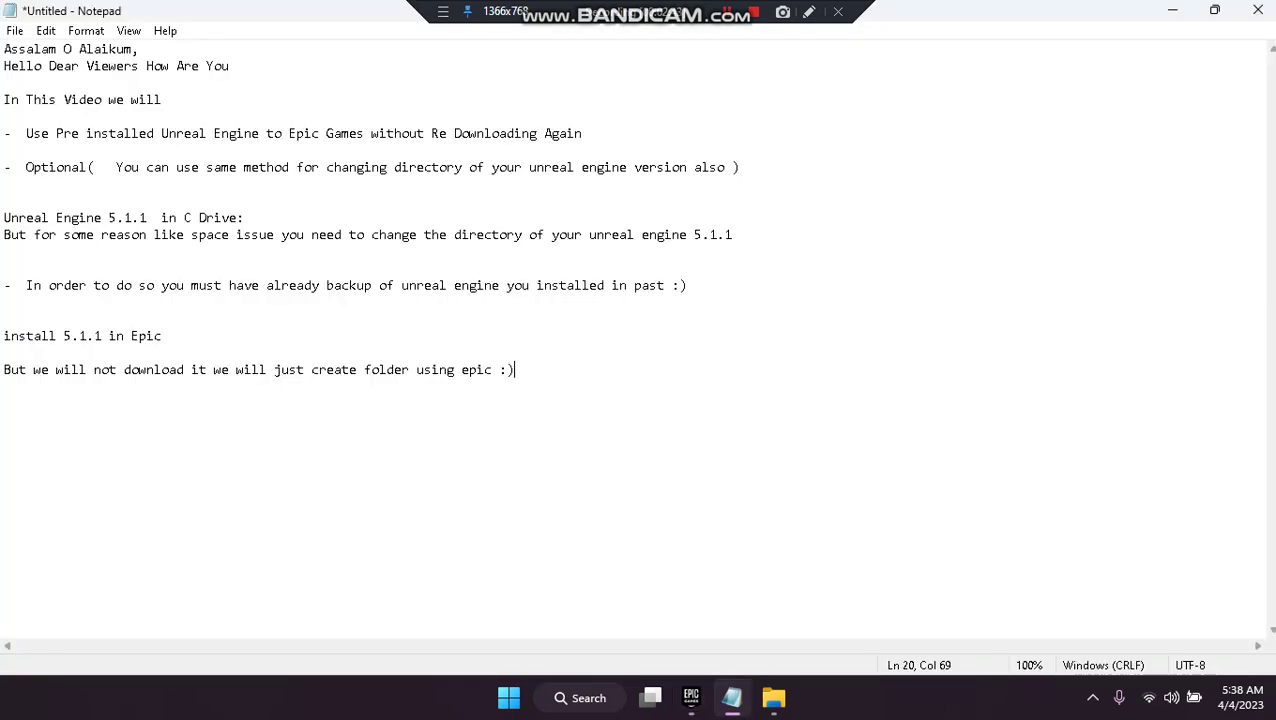
key(Return)
key(Return)
key(Return)
text(One more importa)
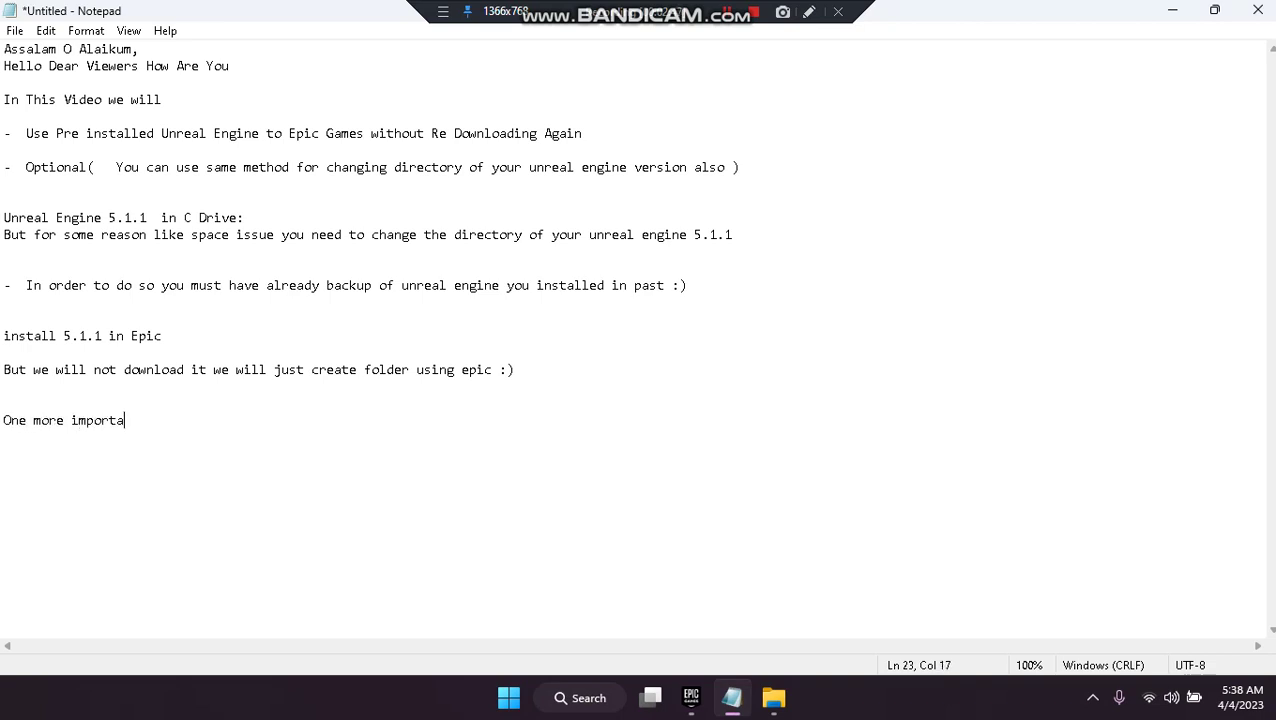
text(nt step)
- Add the line "You must choose resources you installed in past" below the heading
key(Return)
key(Return)
text(You must)
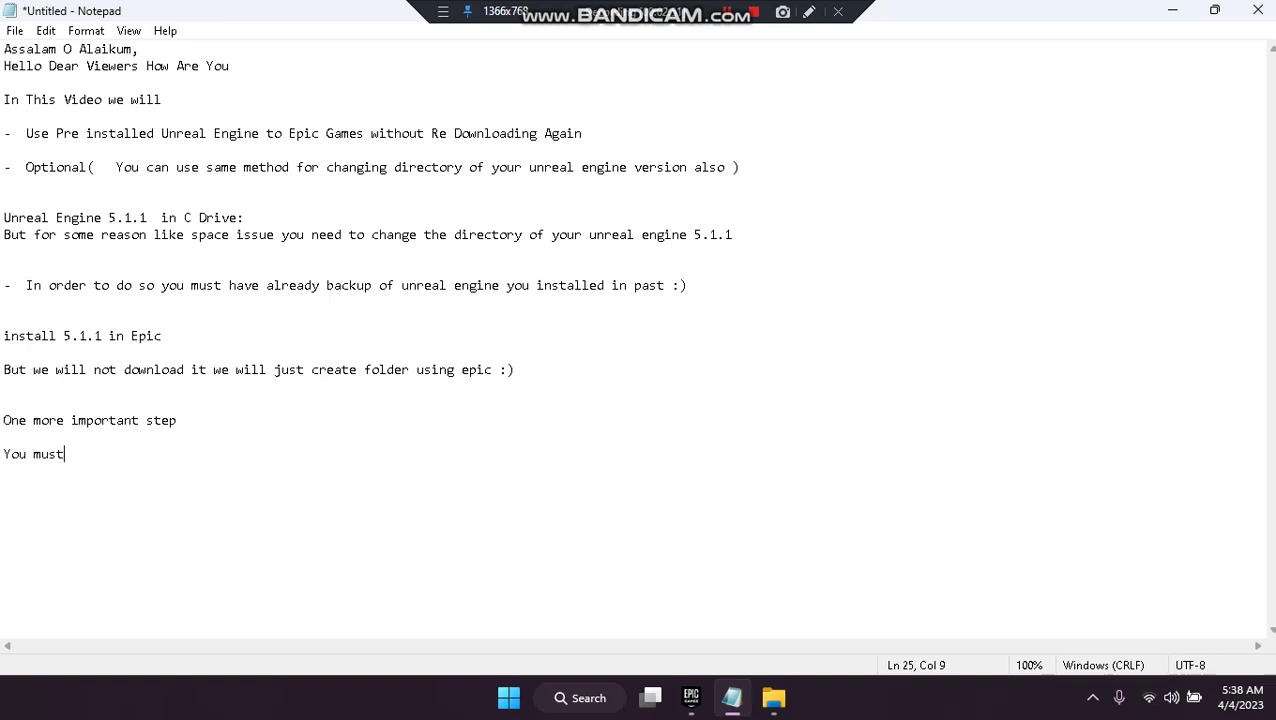
text( choose resources y)
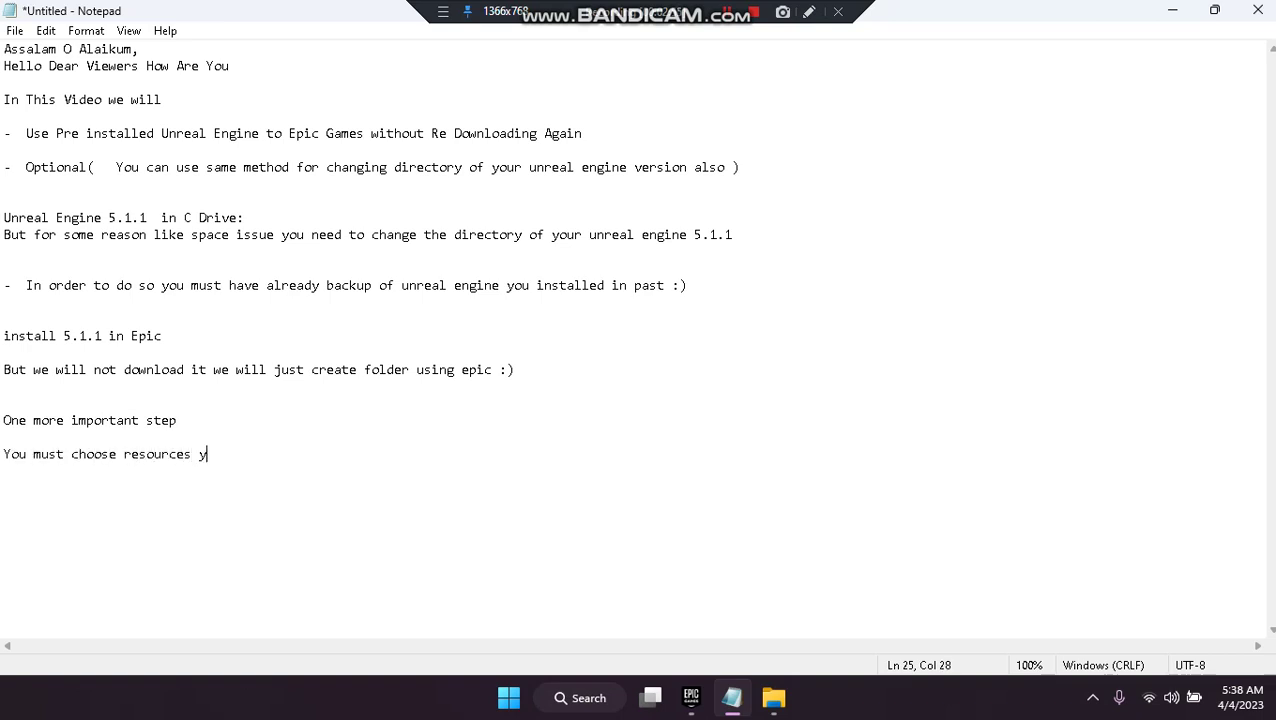
text(ou installed in own)
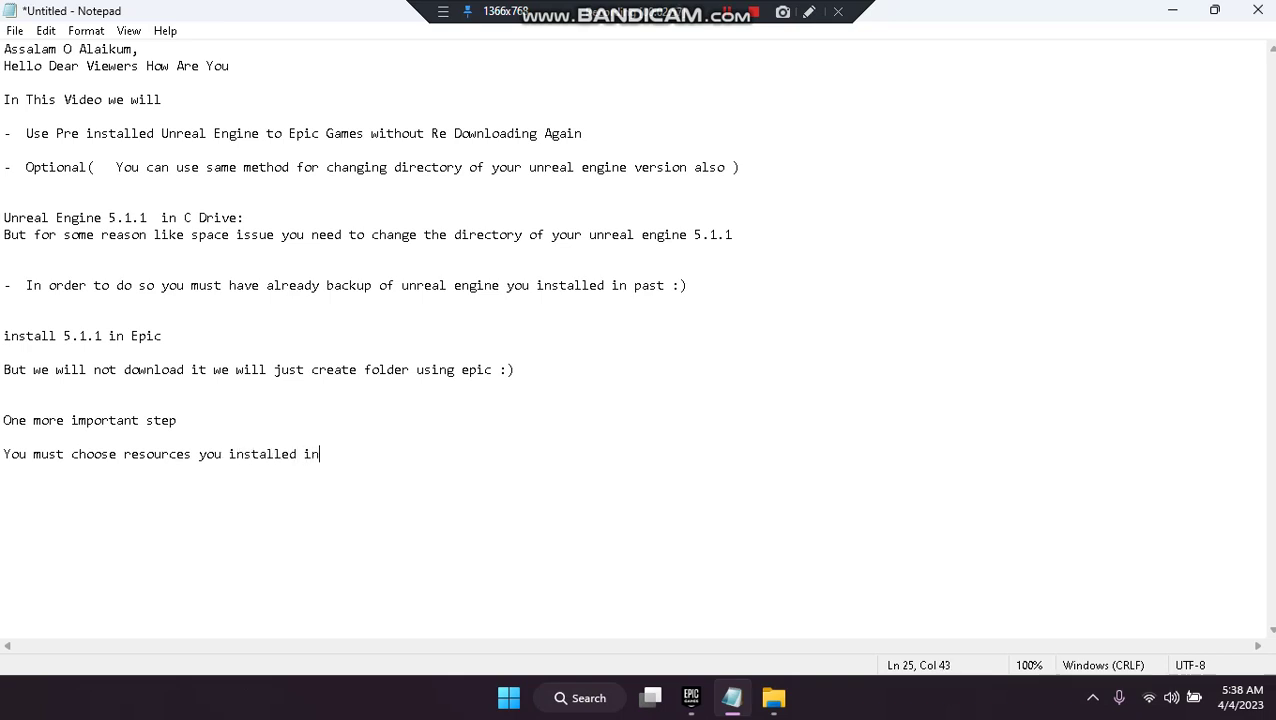
key(BackSpace)
key(BackSpace)
key(BackSpace)
text(past)
key(Return)
key(Return)
- Highlight parts of the line about choosing previously installed resources for emphasis
drag(366, 455, 101, 455)
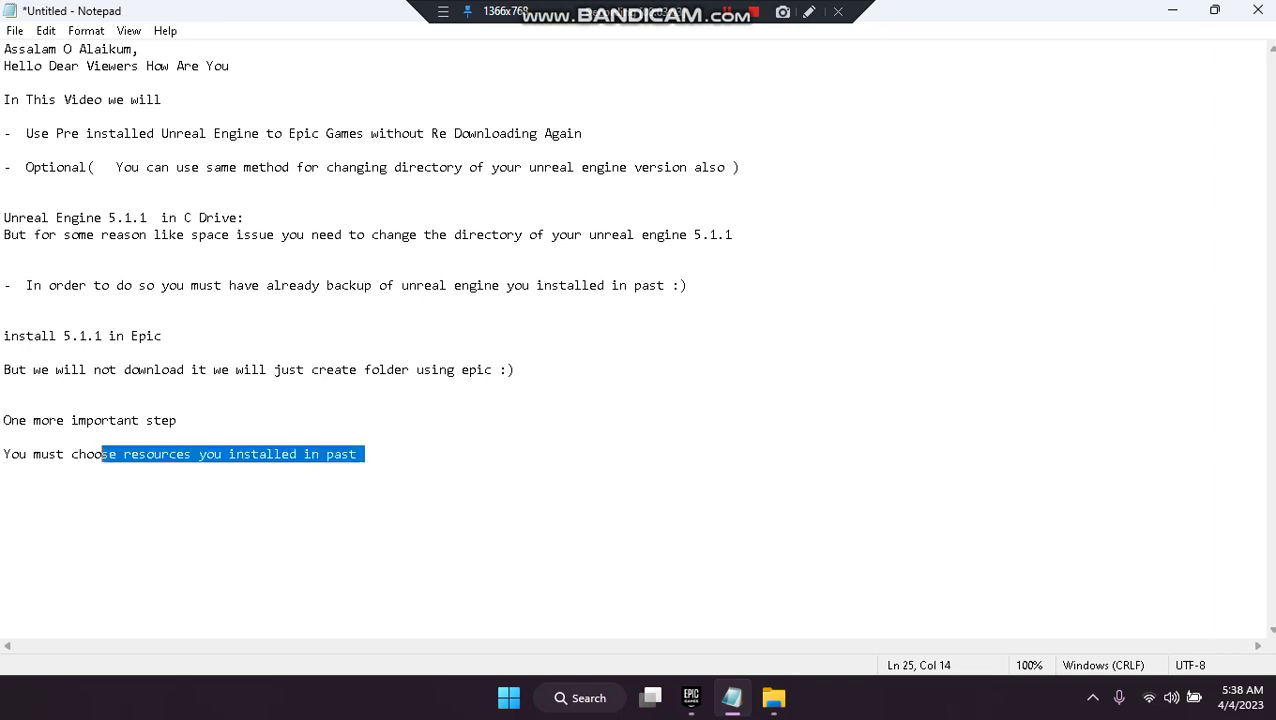
click(100, 488)
drag(328, 455, 320, 455)
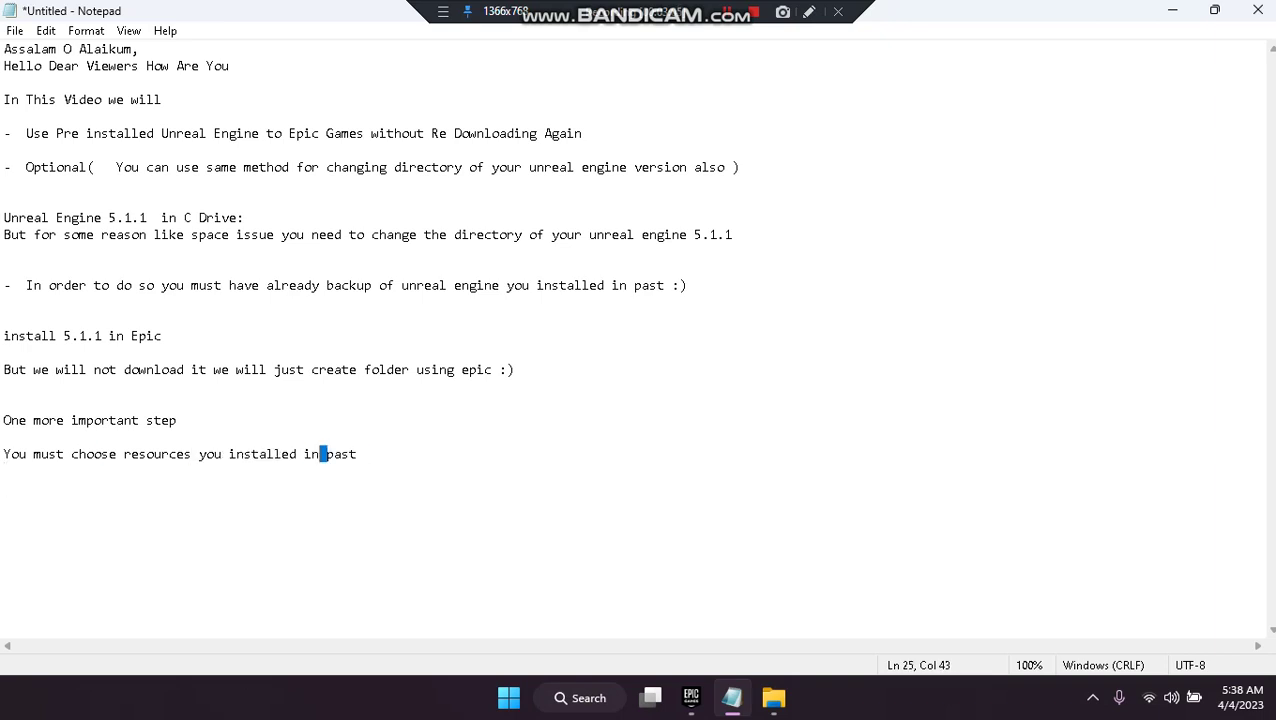
- Switch to the Epic Games Launcher, open the 5.1.1 installation options, and deselect the Android, IOS and Linux target platforms
click(691, 697)
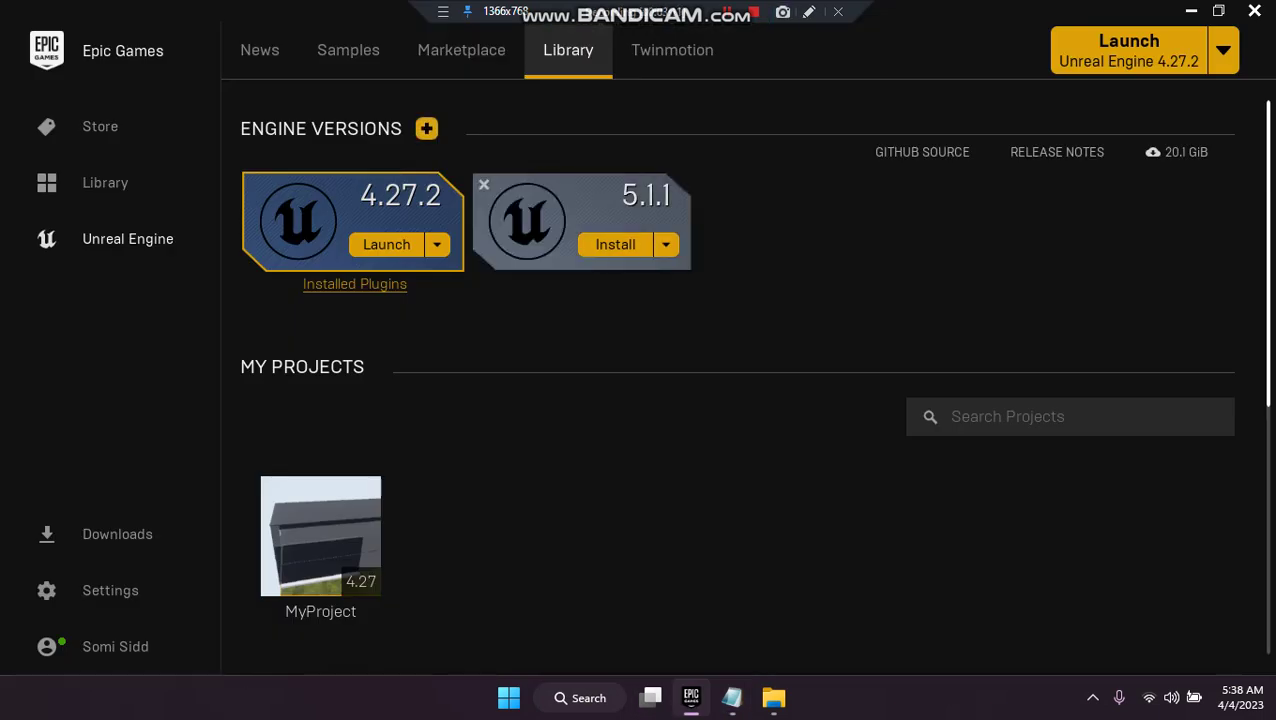
click(615, 245)
click(855, 347)
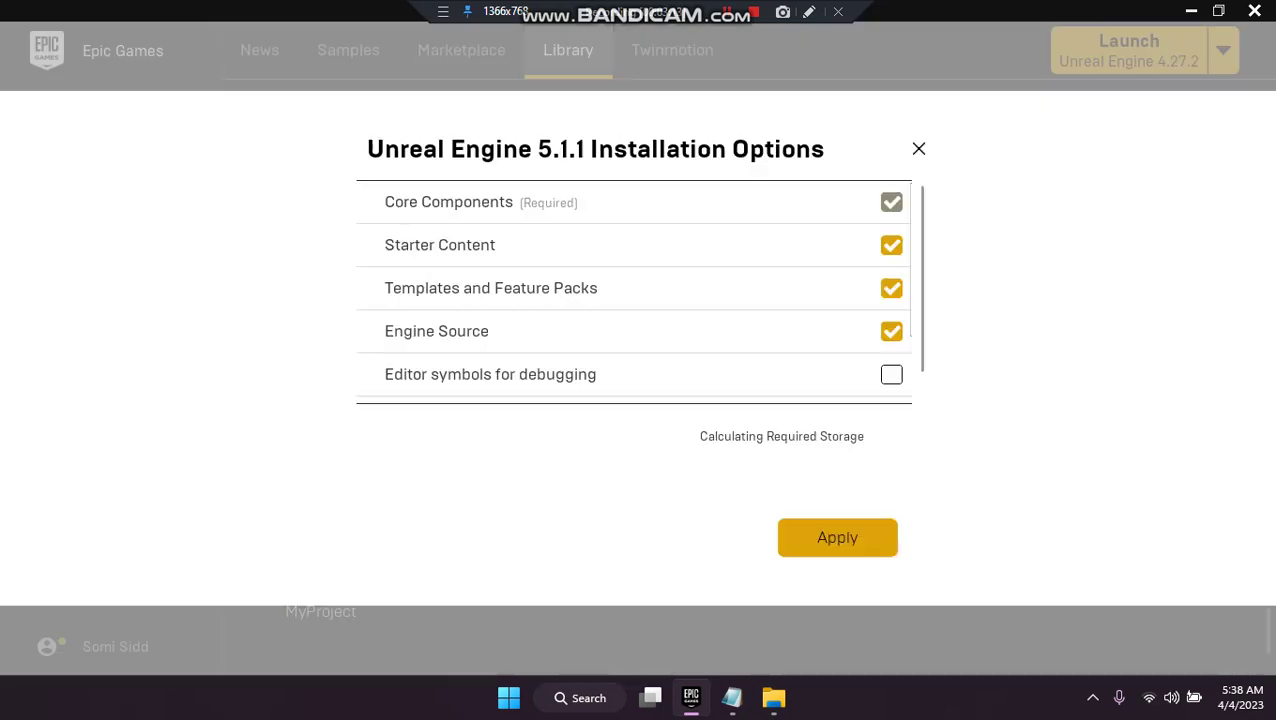
scroll(634, 292, down, 3)
scroll(634, 292, down, 1)
click(891, 251)
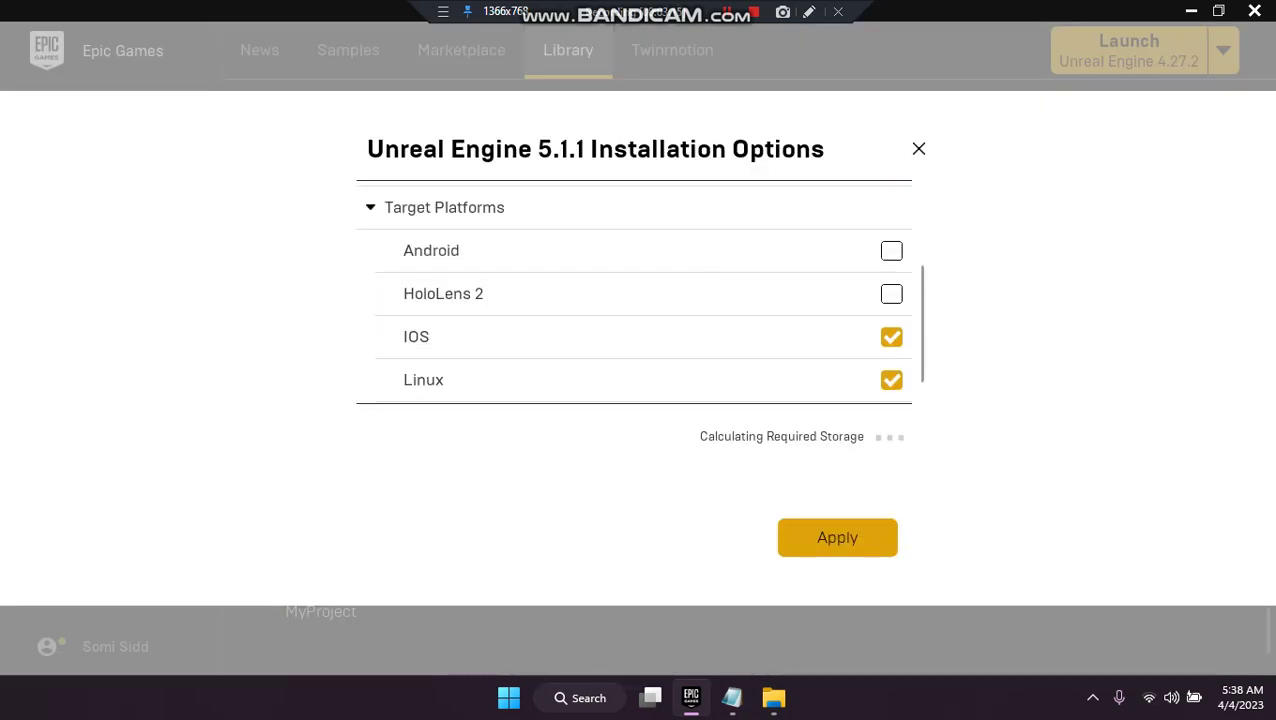
click(891, 336)
scroll(891, 336, down, 1)
click(891, 336)
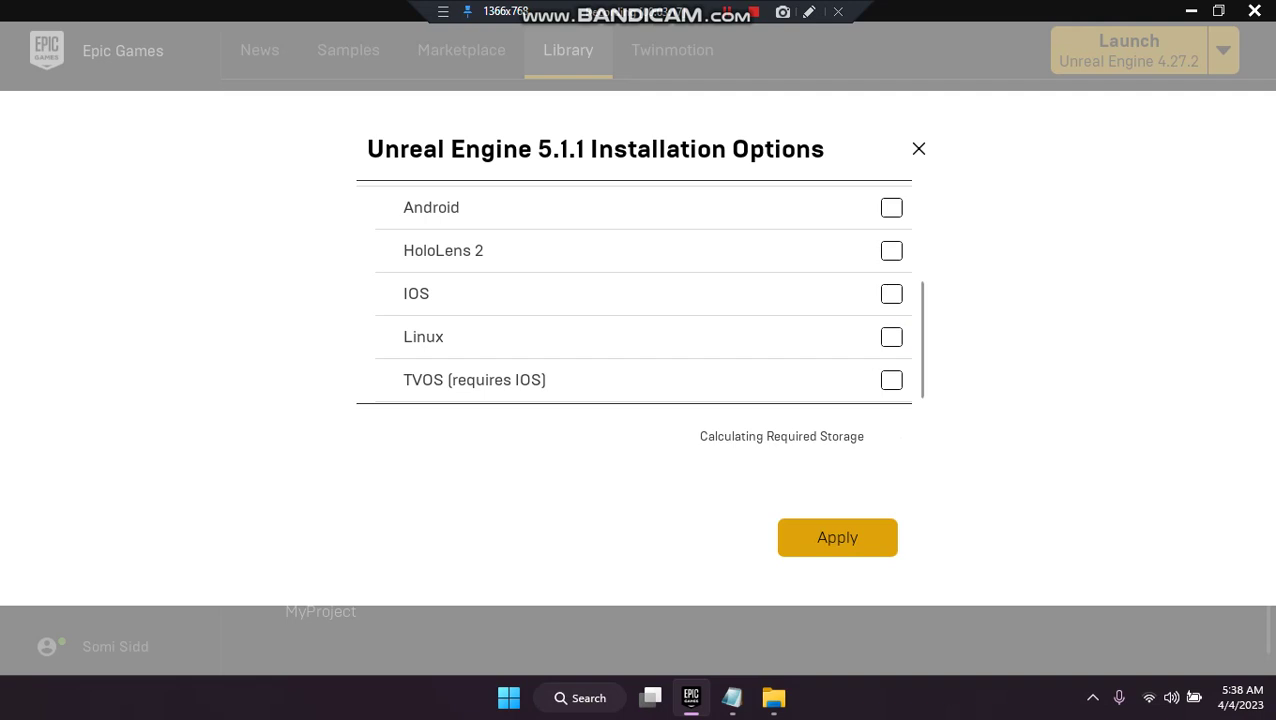
- Circle the Target Platforms checkboxes in red with the drawing overlay, and close the overlay
scroll(634, 300, up, 2)
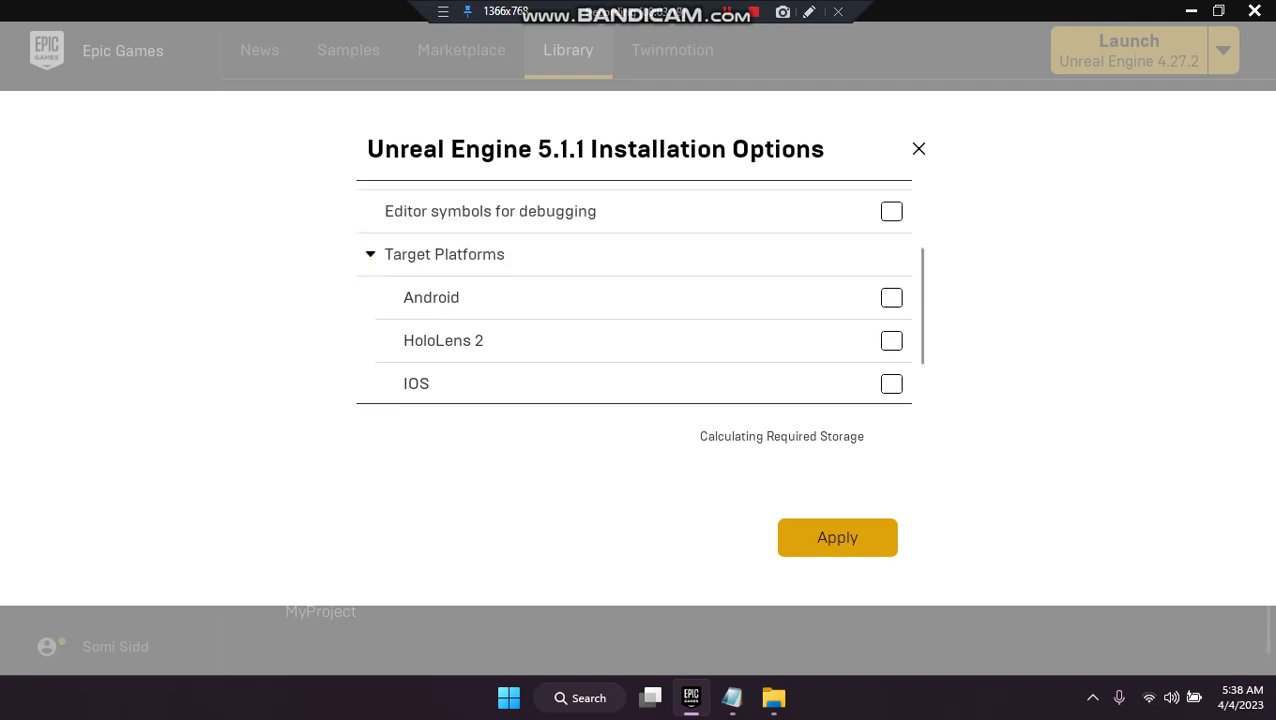
scroll(634, 300, down, 1)
click(809, 11)
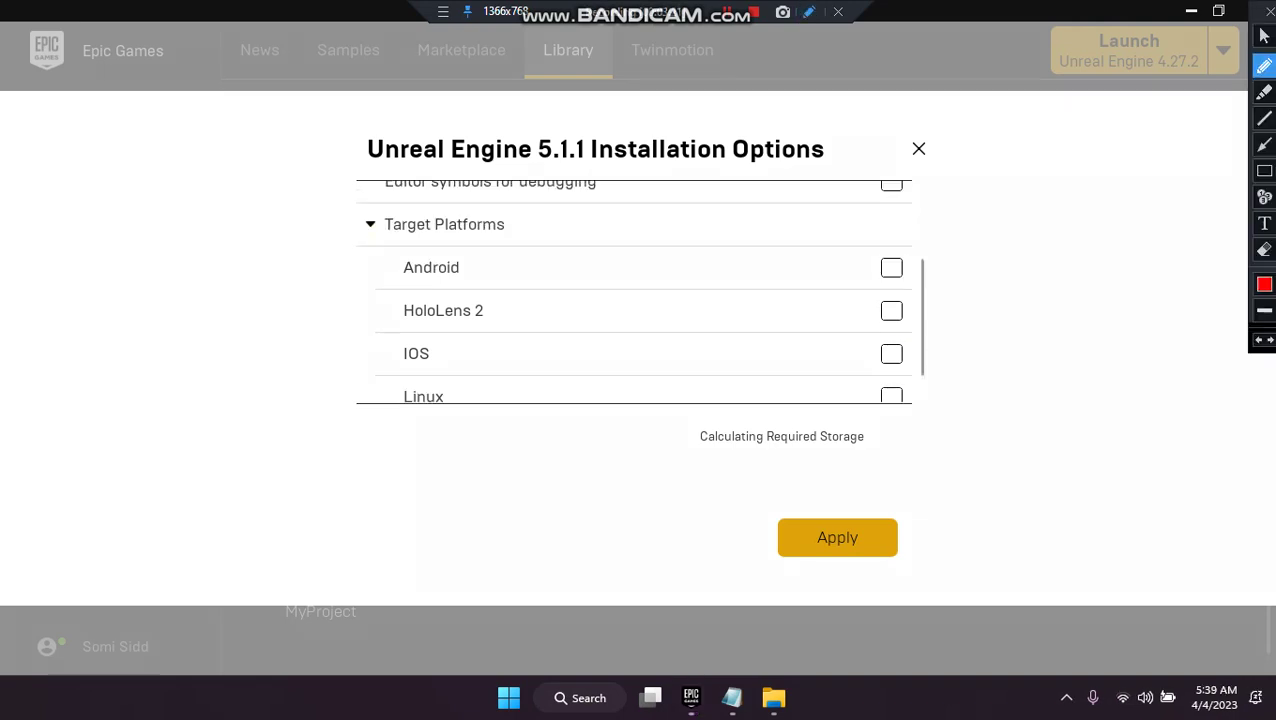
mouse_move(918, 228)
mouse_down()
mouse_move(870, 232)
mouse_move(864, 382)
mouse_up()
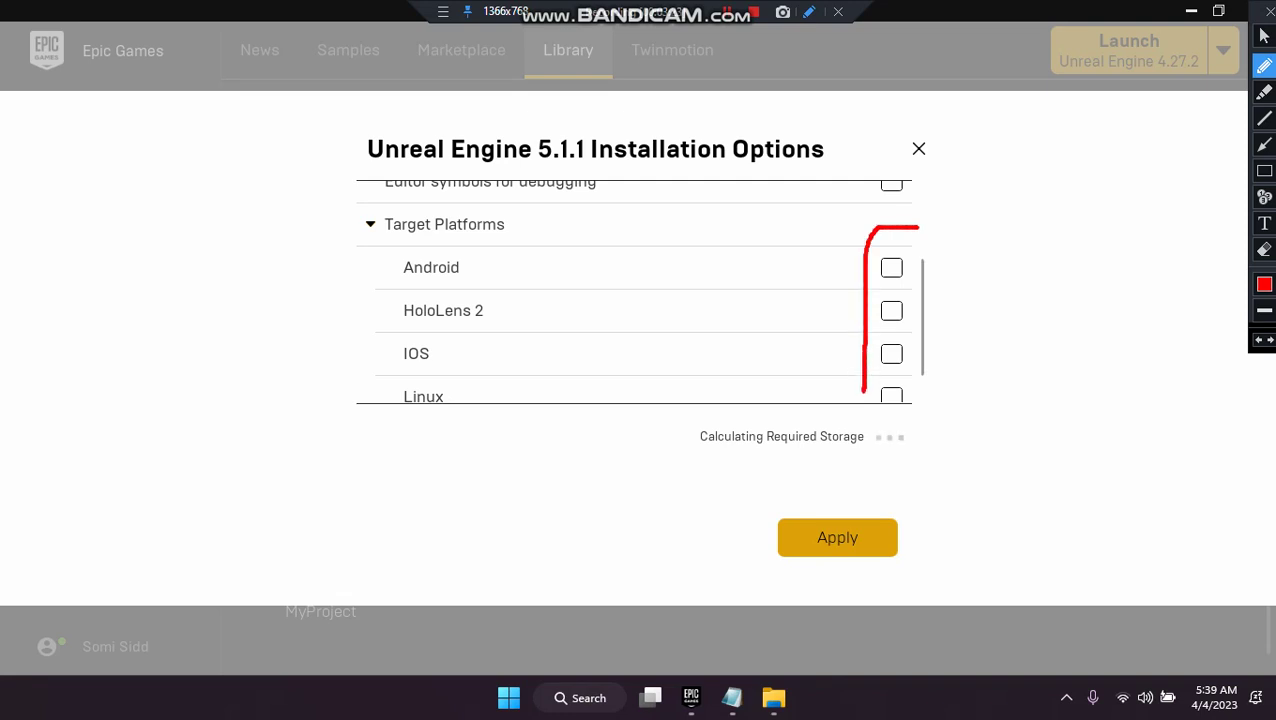
mouse_move(912, 226)
mouse_down()
mouse_move(936, 328)
mouse_move(856, 405)
mouse_move(866, 372)
mouse_up()
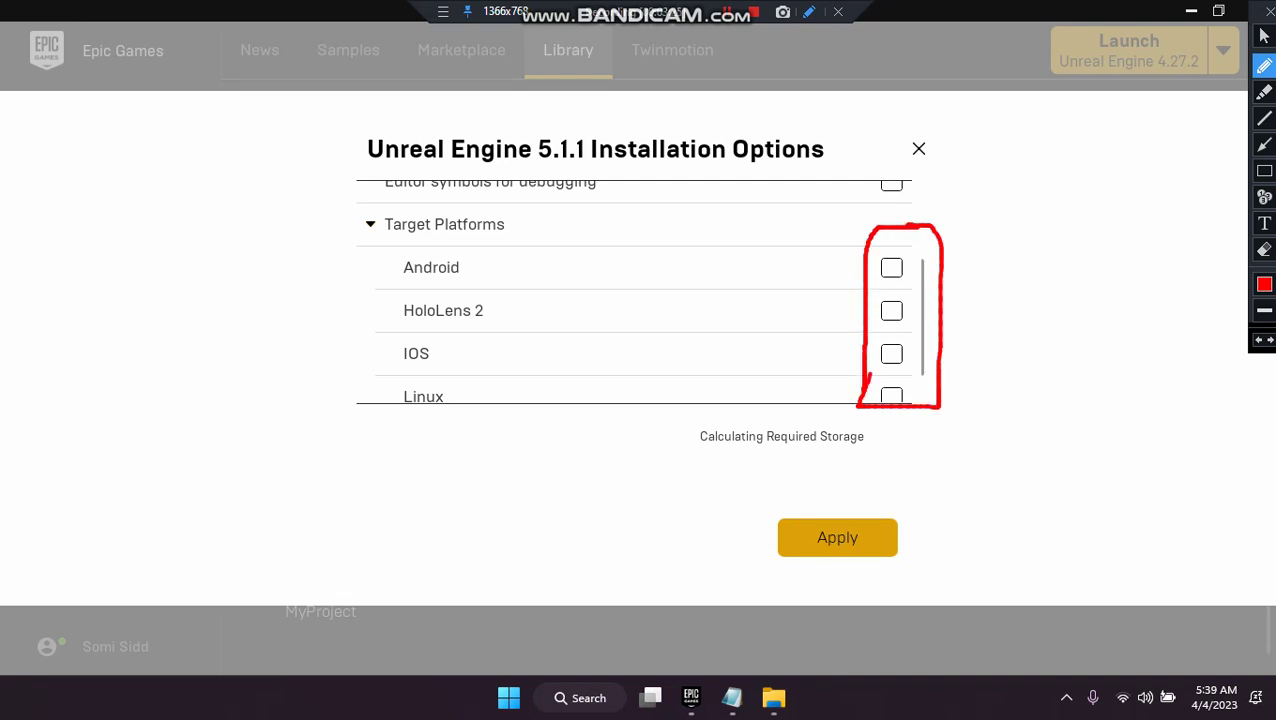
click(1268, 11)
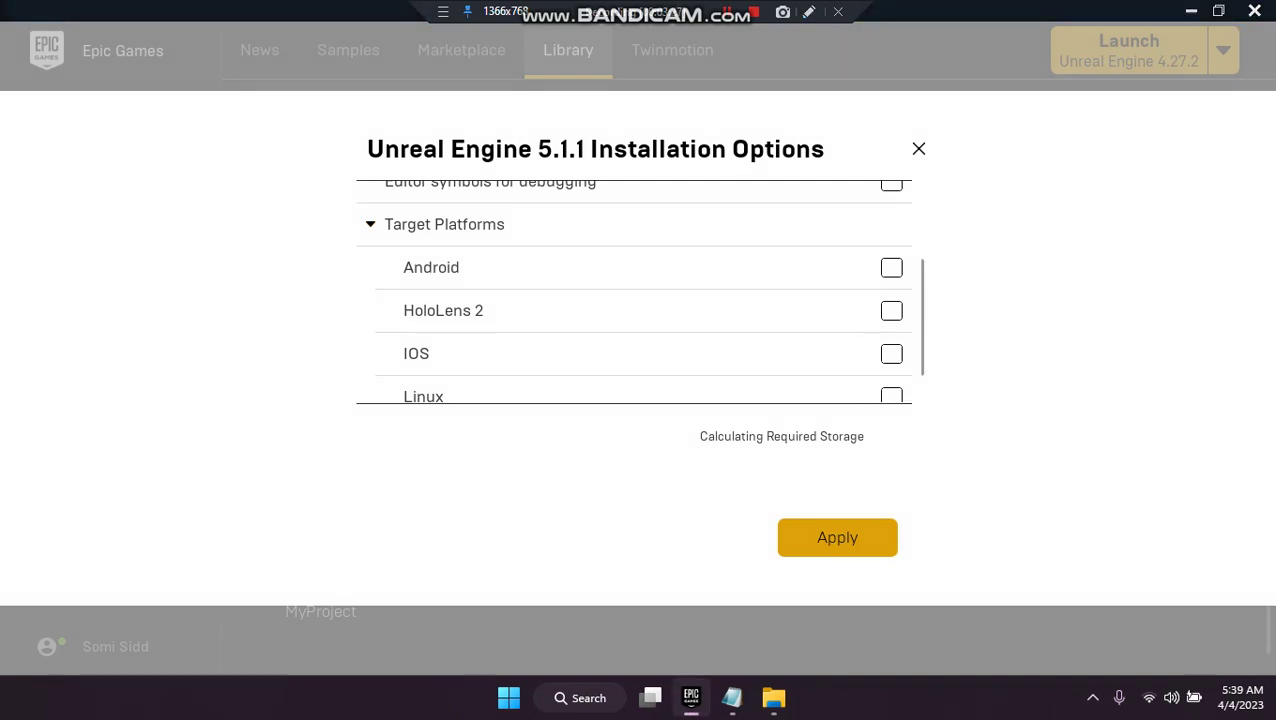
- Apply the installation options, choose the D: drive as the install folder, and start installing engine 5.1.1
click(837, 538)
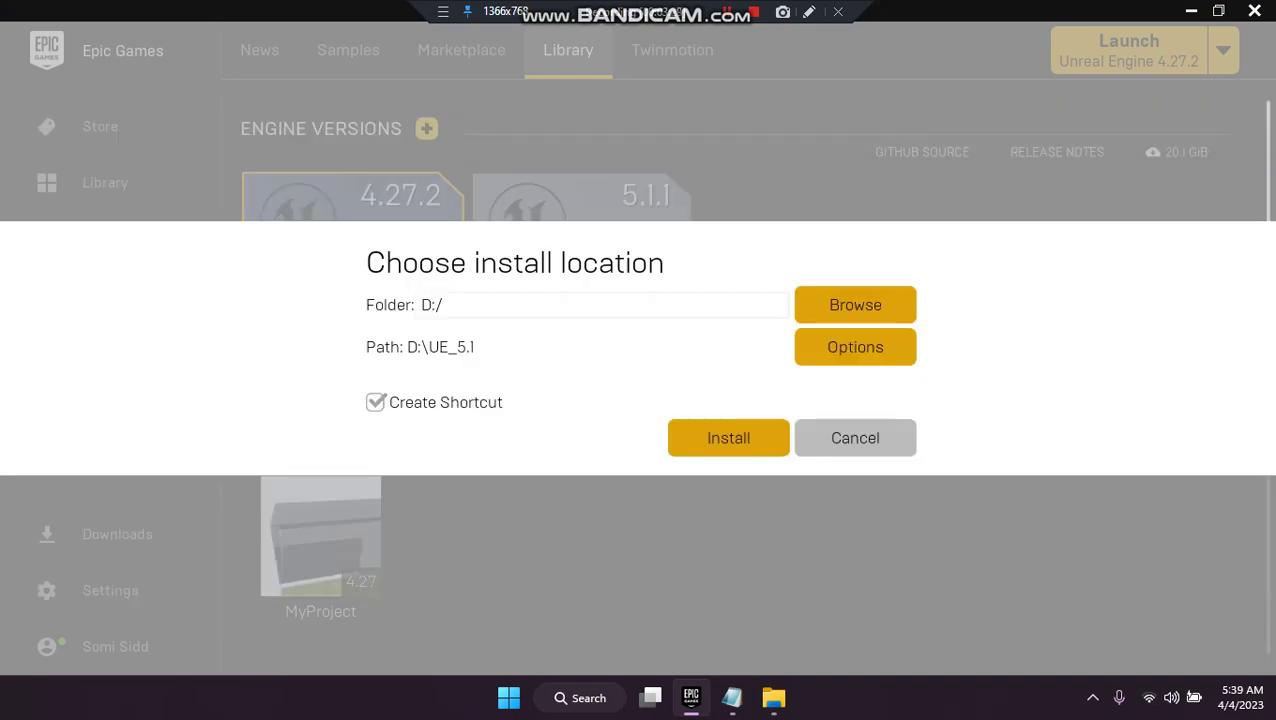
click(855, 304)
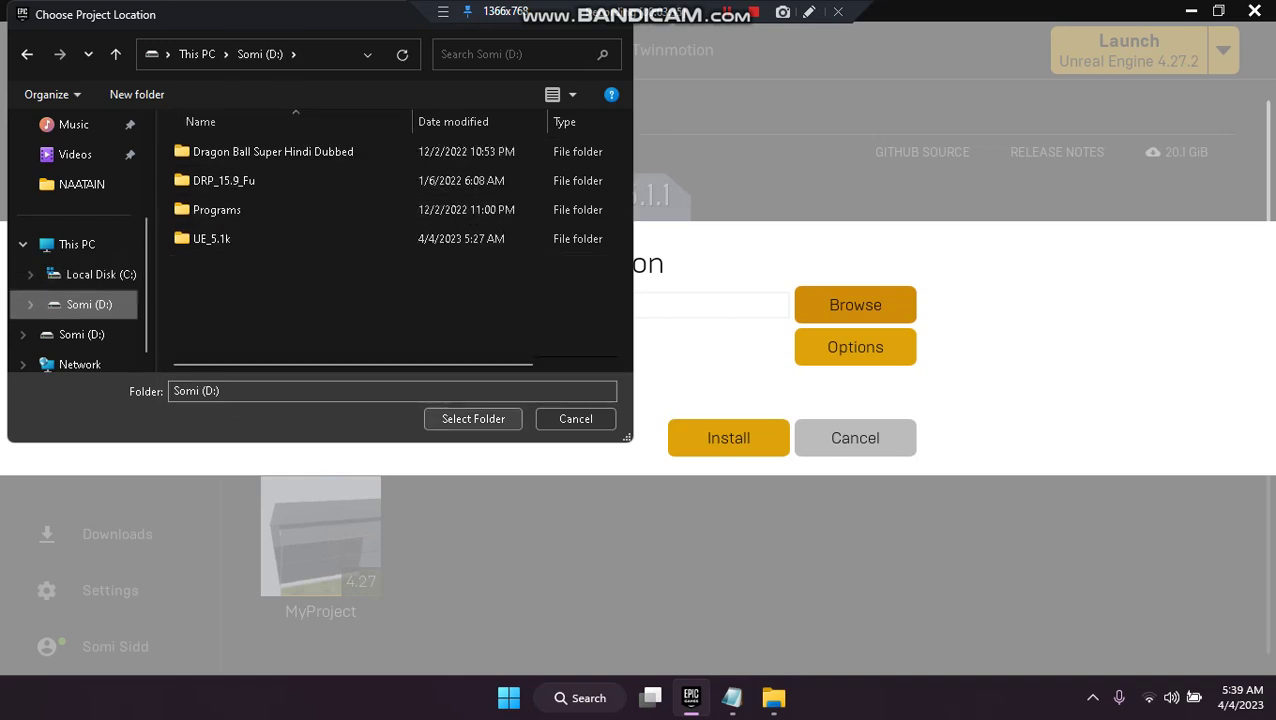
click(473, 419)
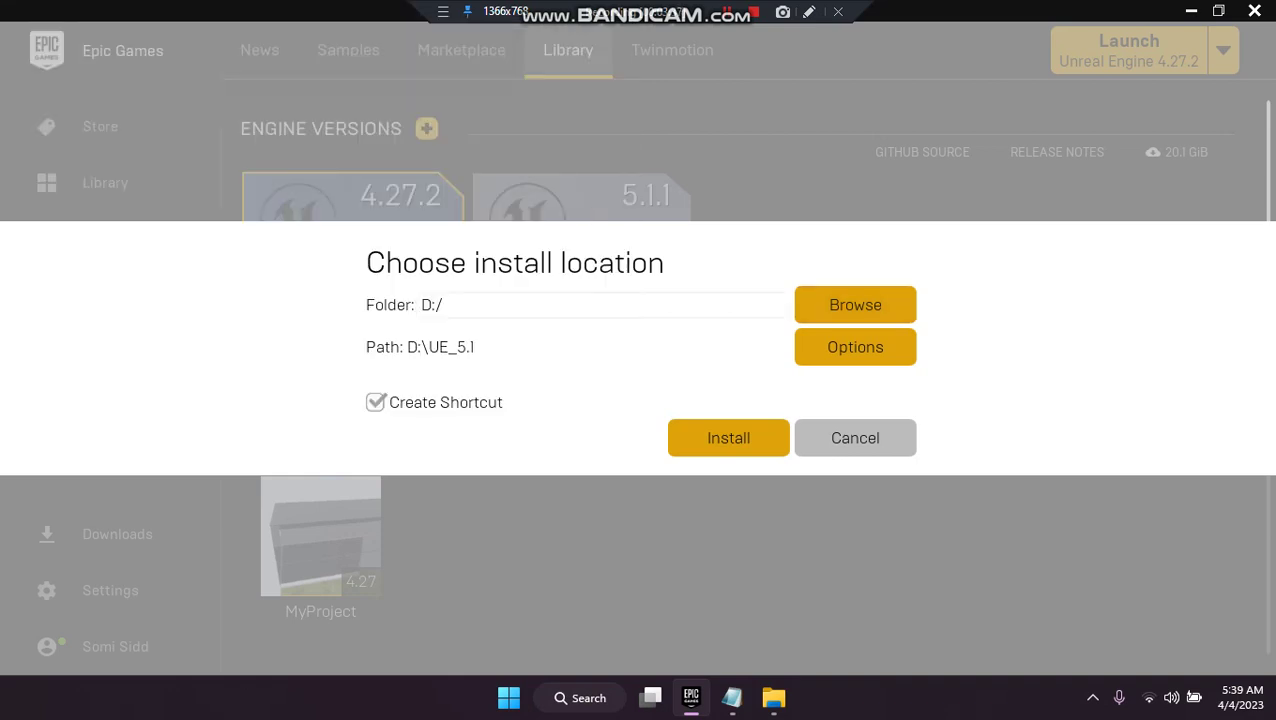
click(728, 438)
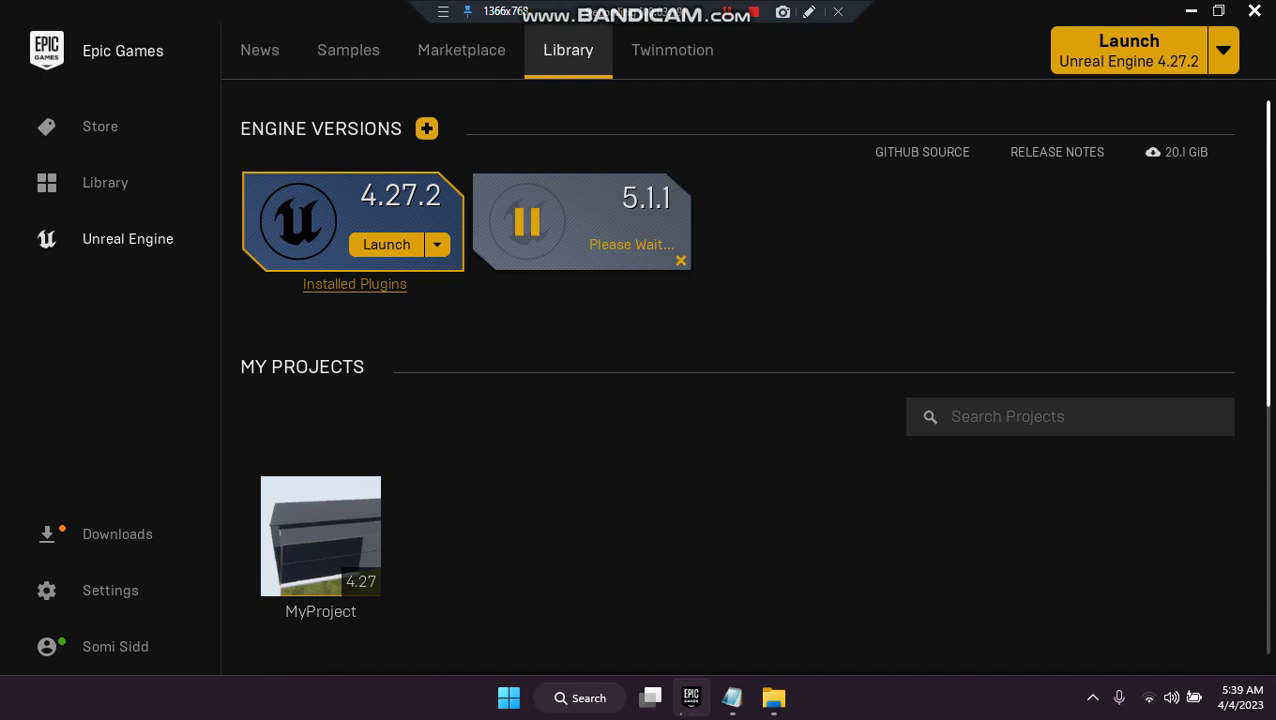
- Switch to Notepad and add the line "now let it download little bit like 1 mb 2mb data" at the end
click(732, 697)
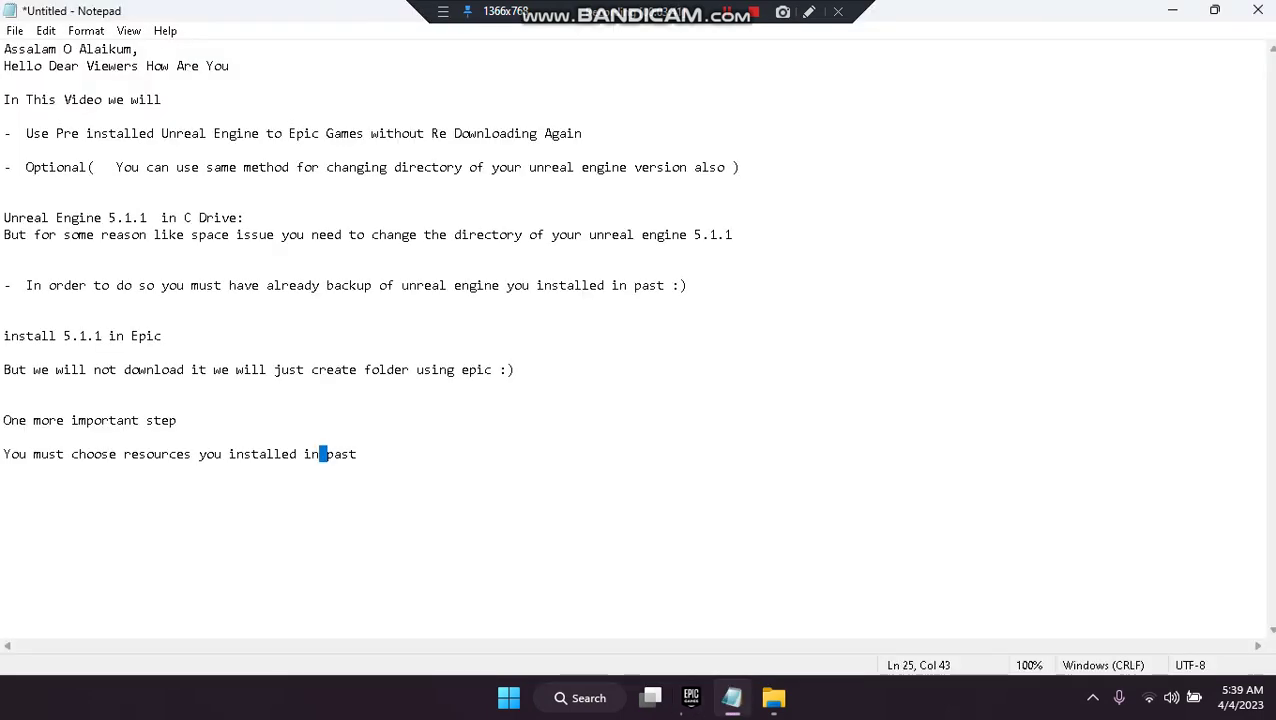
click(357, 454)
key(Return)
key(Return)
text(now let it )
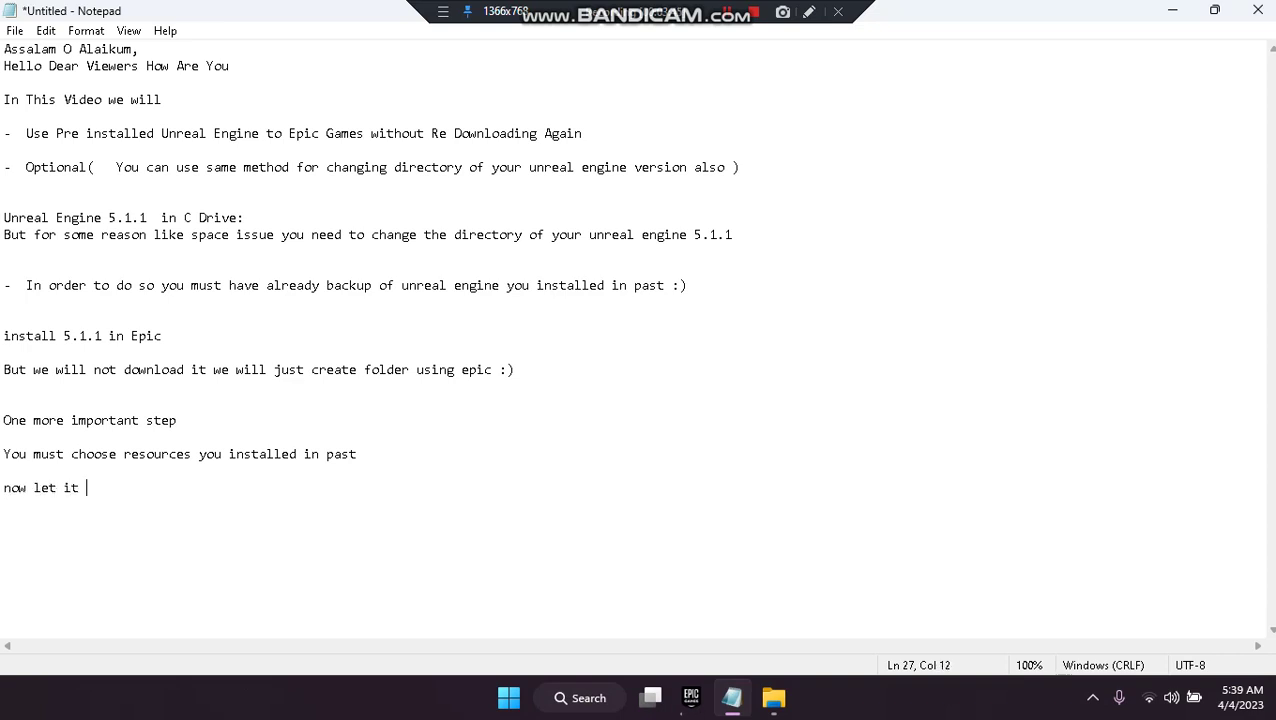
text(download little b)
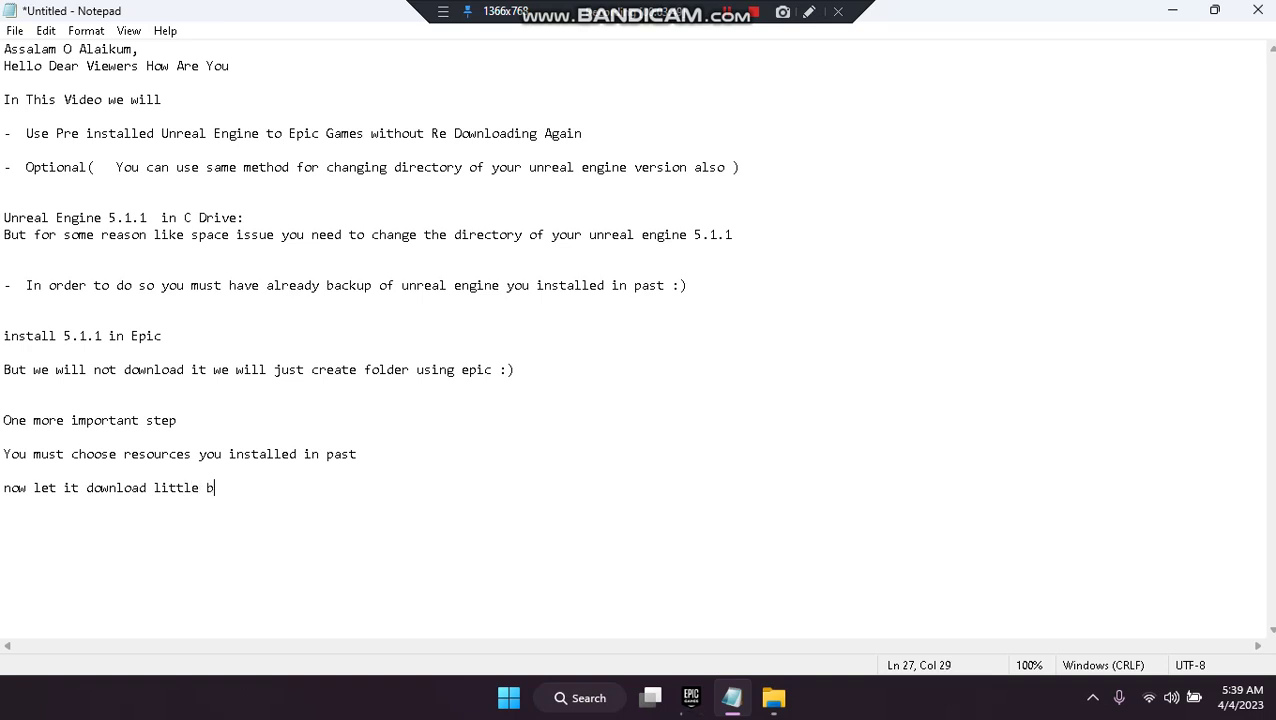
text(it like 1 mb 2mb data)
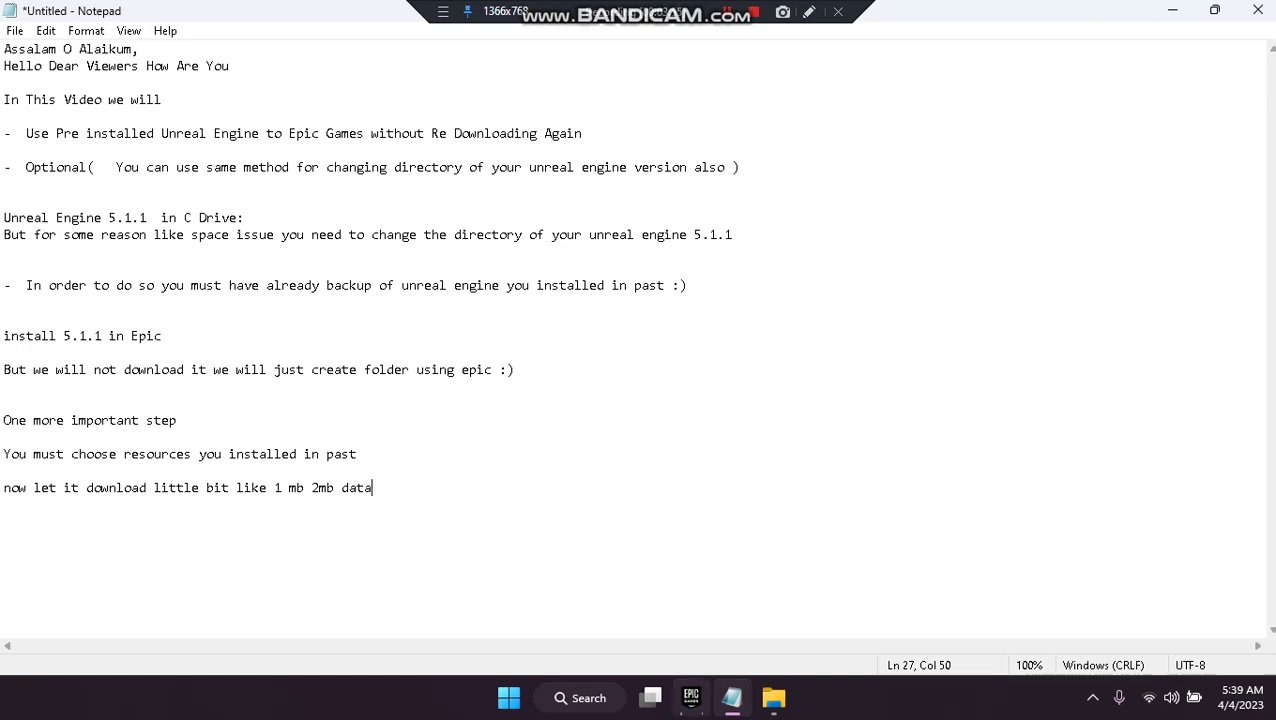
- Switch to the Epic Games Launcher and turn on the drawing overlay over the 5.1.1 installation
click(690, 697)
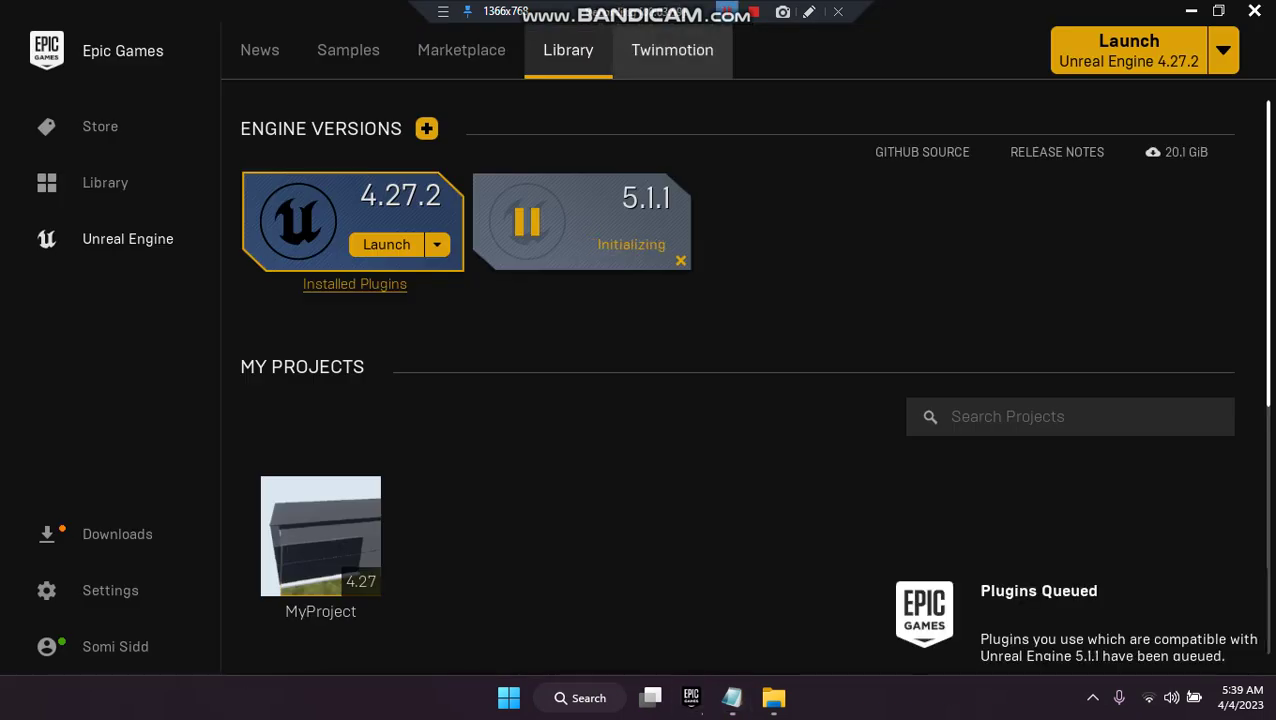
click(809, 12)
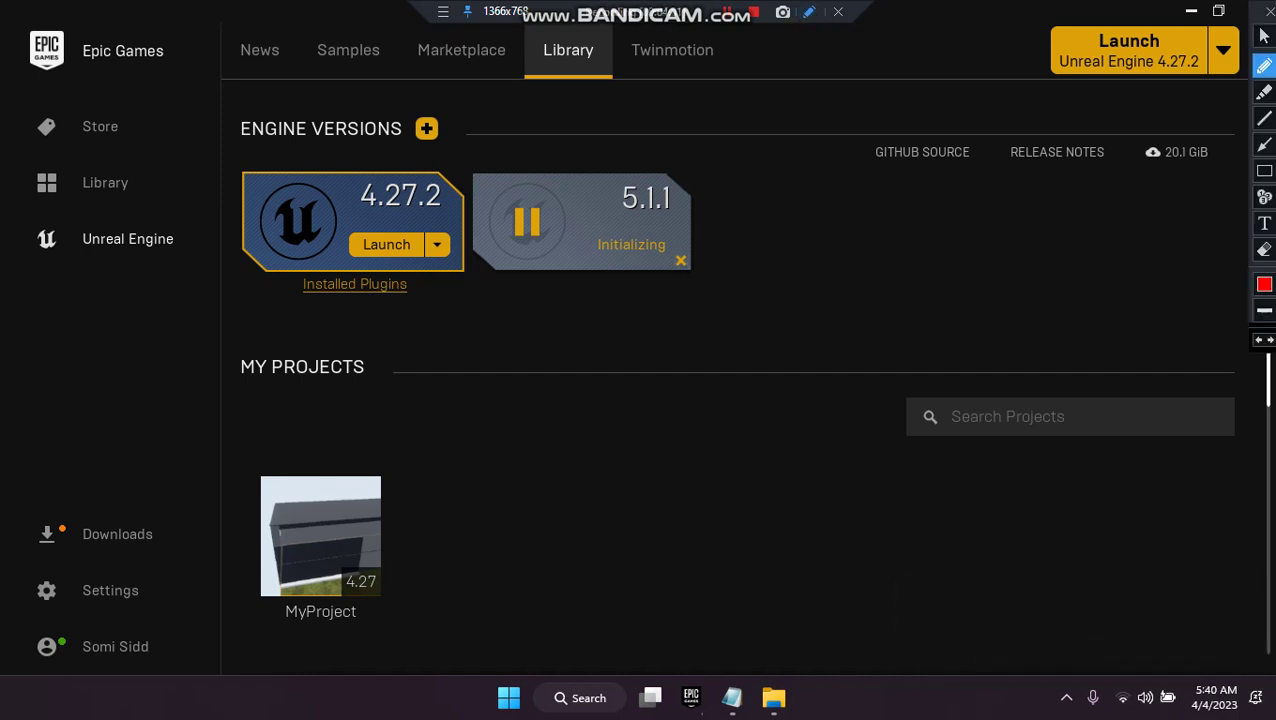